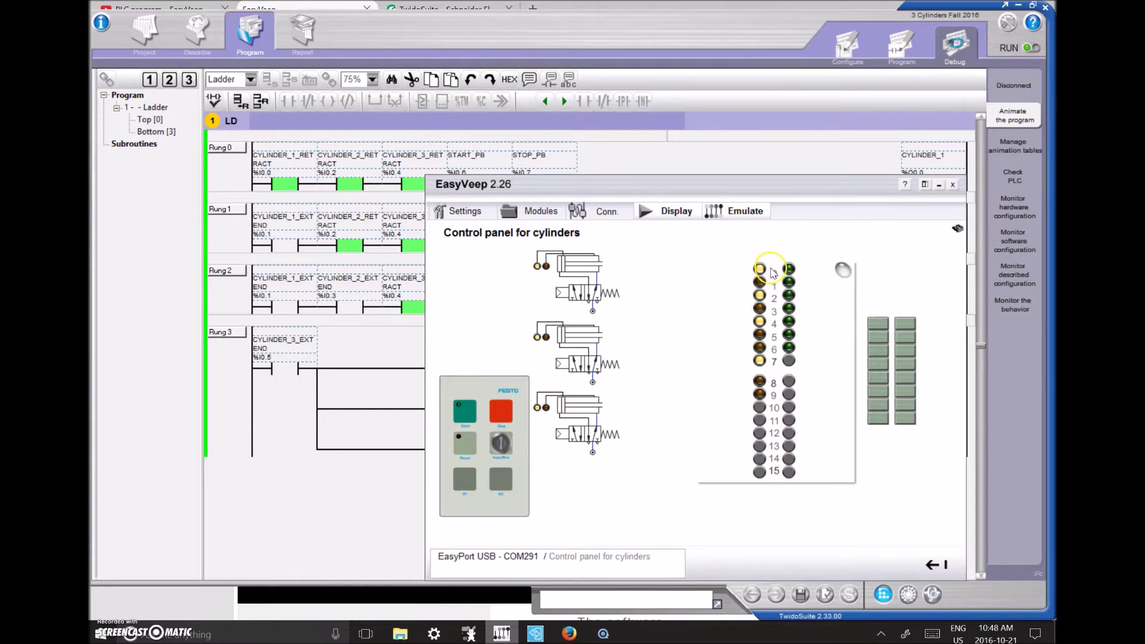
- Read the description of EasyVeep's input 0, then dismiss it
{"action": "left_click", "coordinate": [800, 312]}
{"action": "left_click", "coordinate": [759, 271]}
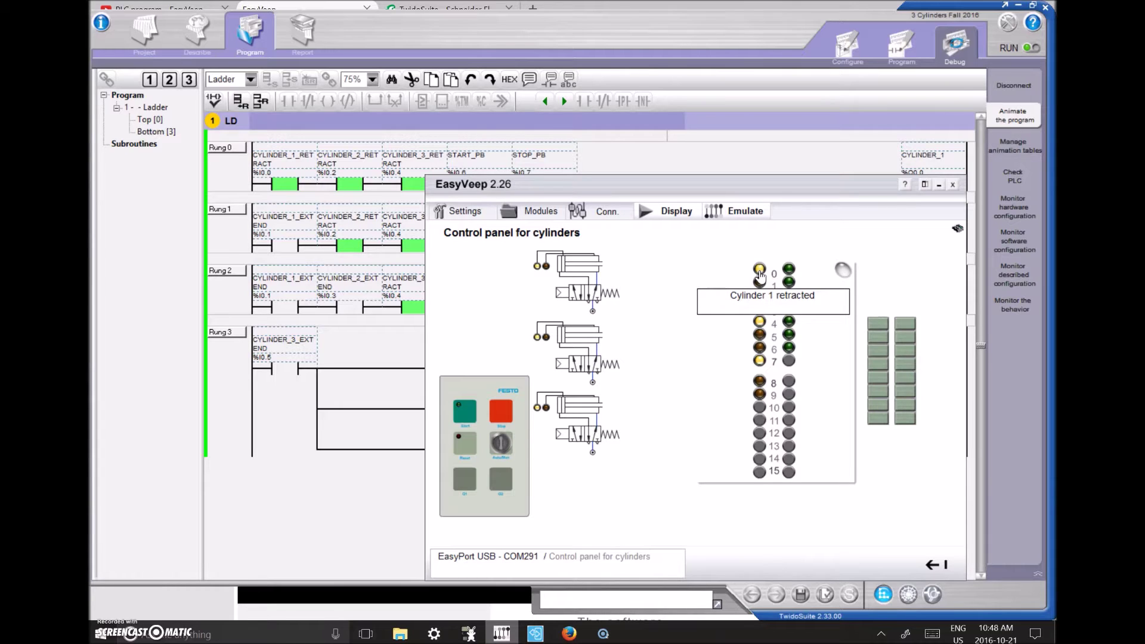
{"action": "left_click", "coordinate": [759, 272]}
- Restore EasyVeep to a smaller window and move the cylinder panel away from the ladder rungs
{"action": "left_click", "coordinate": [535, 269]}
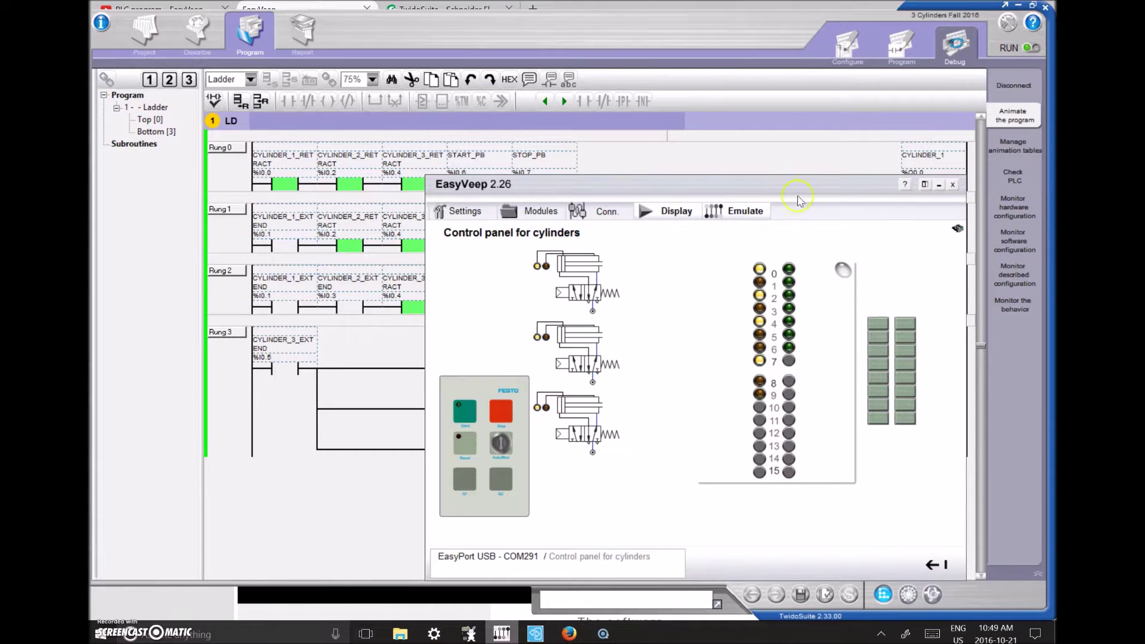
{"action": "left_click", "coordinate": [924, 184]}
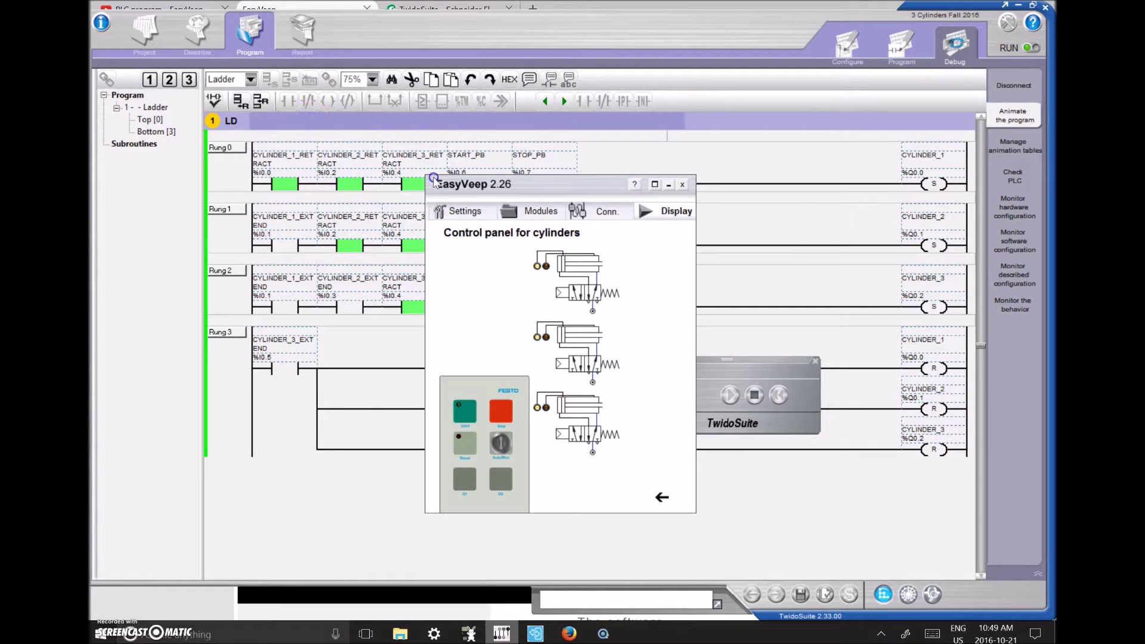
{"action": "left_click_drag", "start_coordinate": [427, 181], "coordinate": [579, 234]}
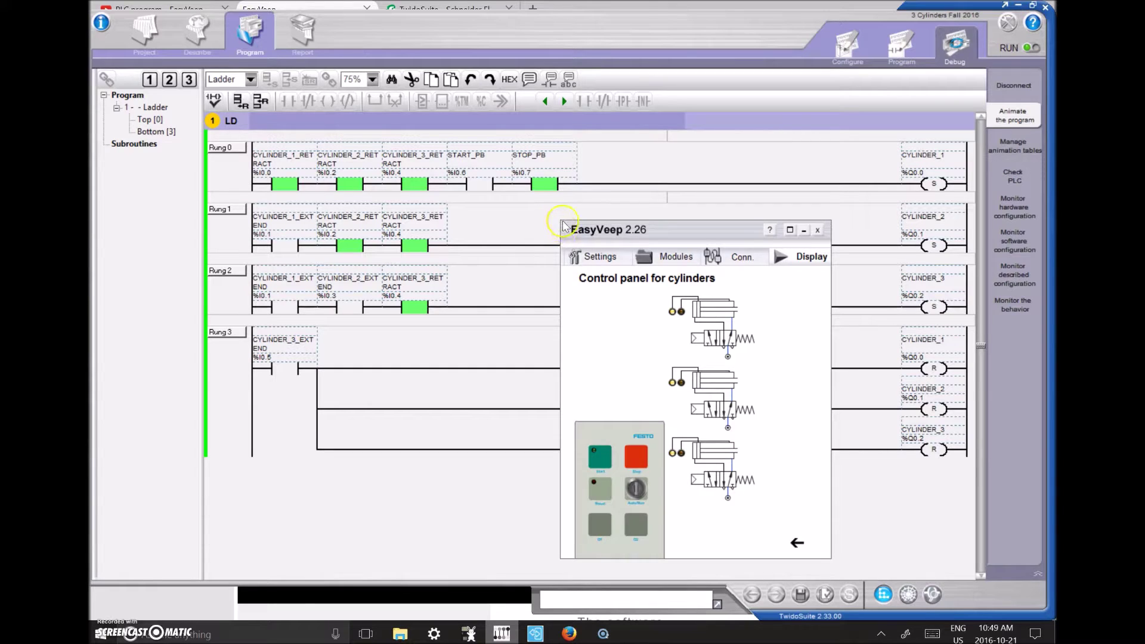
- Place the panel beside the rungs and hold Stop so STOP_PB opens in Rung 0
{"action": "left_click", "coordinate": [709, 234]}
{"action": "left_click", "coordinate": [636, 460]}
{"action": "left_click", "coordinate": [636, 460]}
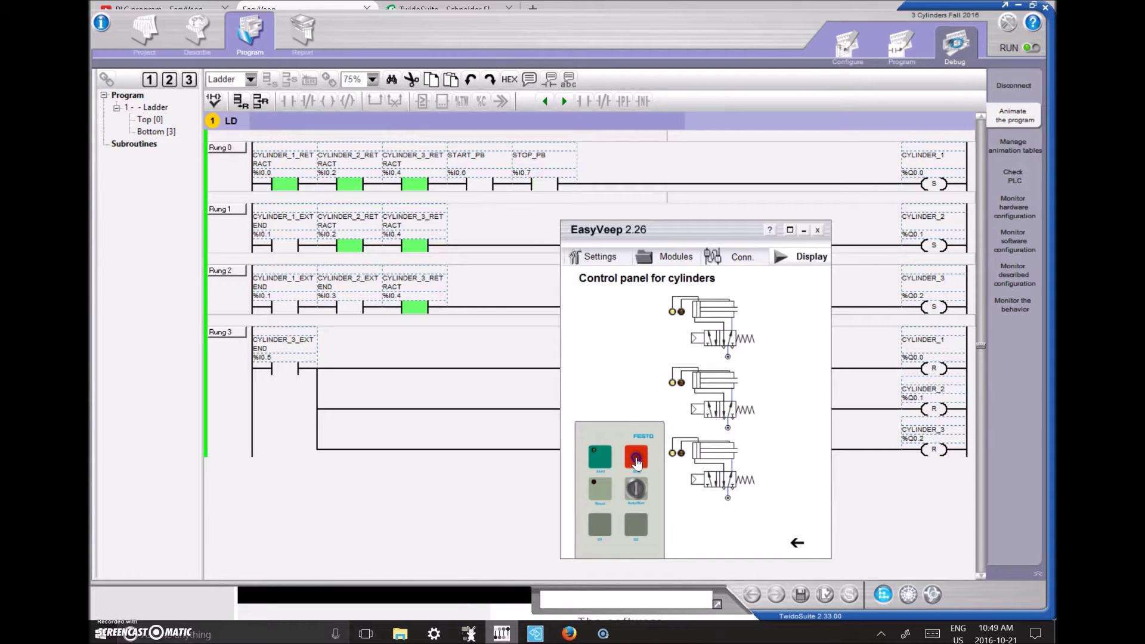
{"action": "left_click", "coordinate": [606, 362]}
{"action": "left_click", "coordinate": [597, 302]}
{"action": "left_click", "coordinate": [634, 459]}
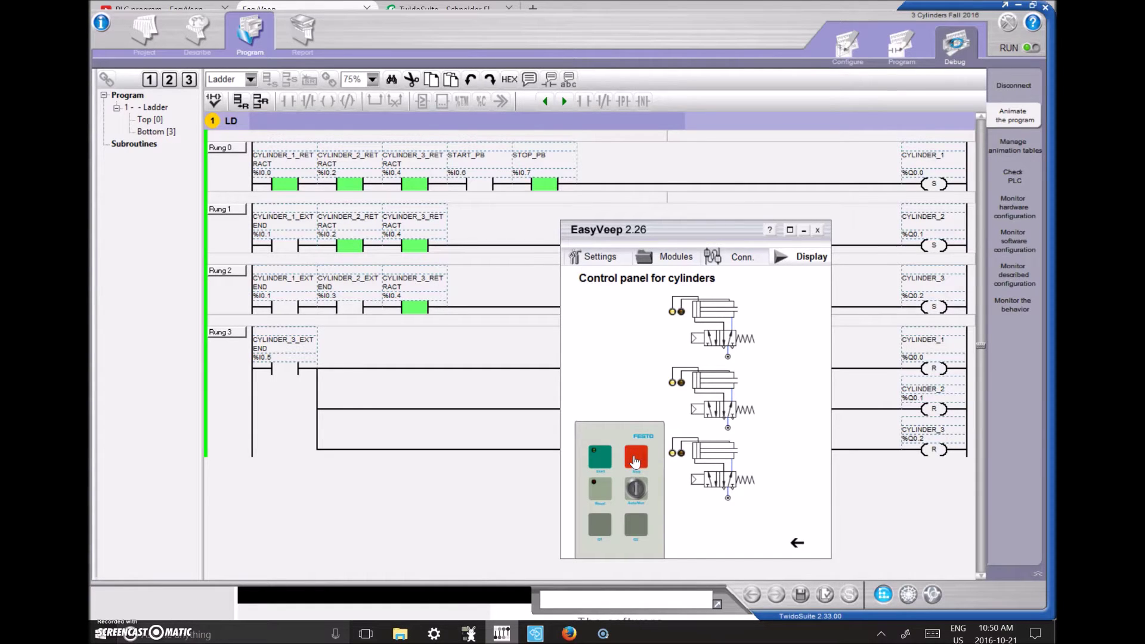
- Press Start on the simulated panel to run the cylinder extend sequence
{"action": "left_click", "coordinate": [550, 186]}
{"action": "left_click", "coordinate": [583, 366]}
{"action": "left_click", "coordinate": [604, 459]}
{"action": "left_click", "coordinate": [934, 184]}
{"action": "left_click", "coordinate": [931, 245]}
{"action": "left_click", "coordinate": [946, 310]}
{"action": "left_click", "coordinate": [597, 465]}
- Bring the easyveep.com homepage forward, select its address, and open the Modules page at Hot water tank
{"action": "key", "text": "alt+Tab"}
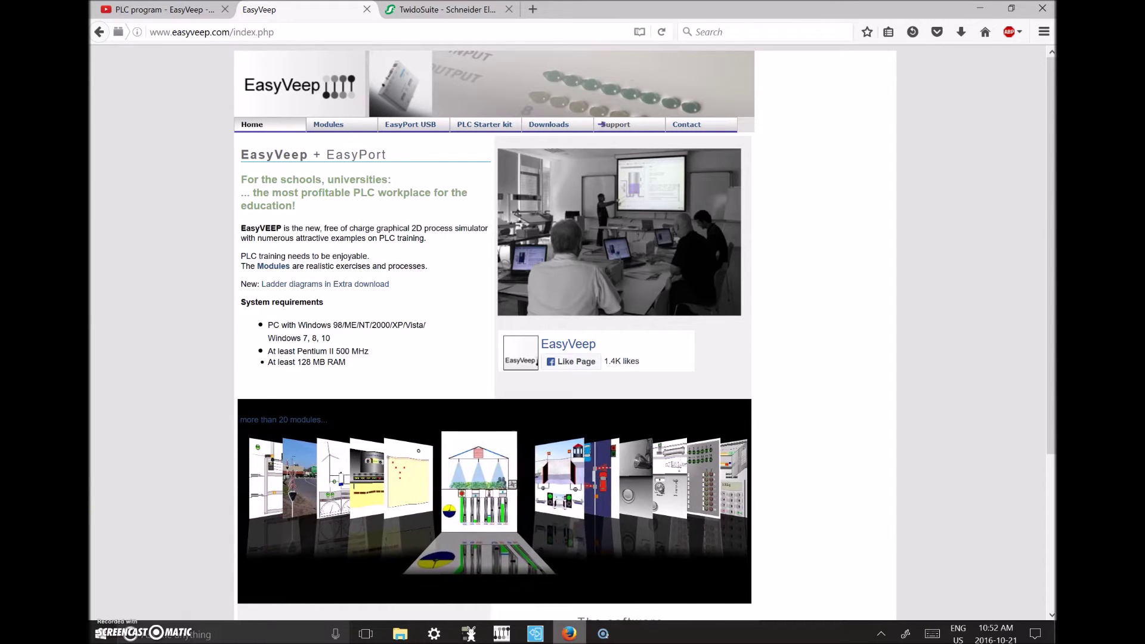
{"action": "left_click_drag", "start_coordinate": [151, 32], "coordinate": [287, 29]}
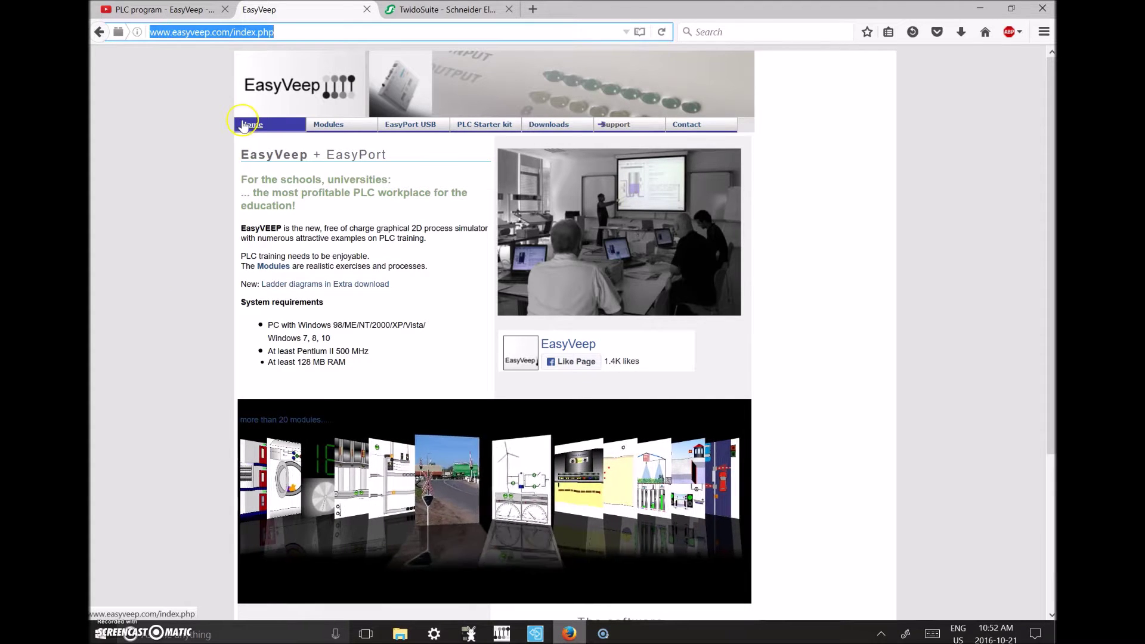
{"action": "left_click", "coordinate": [329, 125]}
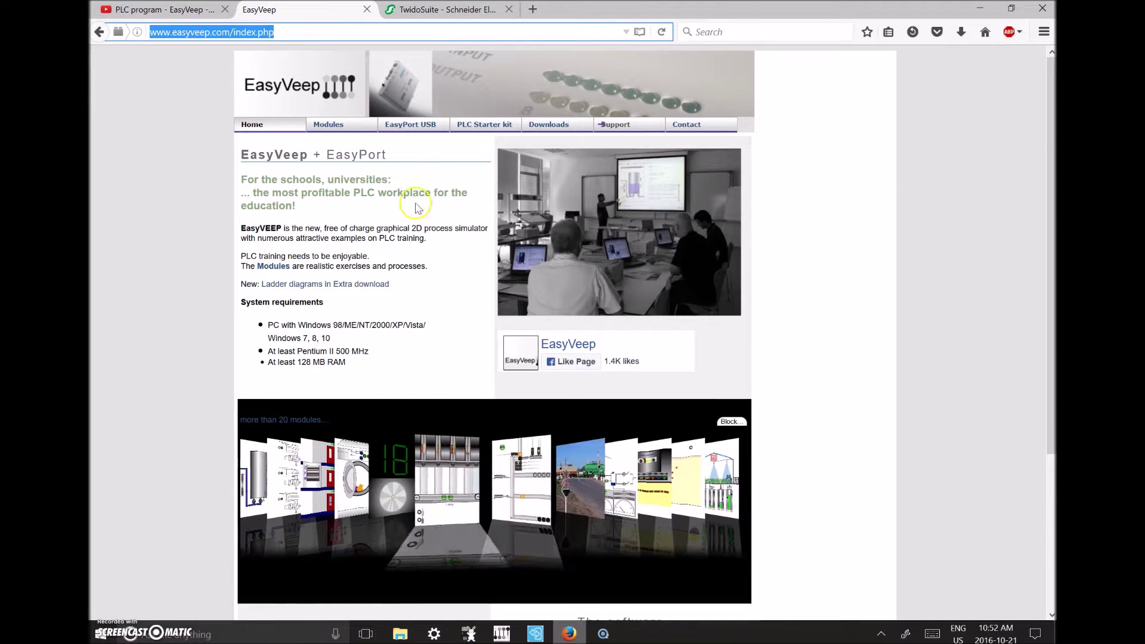
{"action": "left_click", "coordinate": [327, 126]}
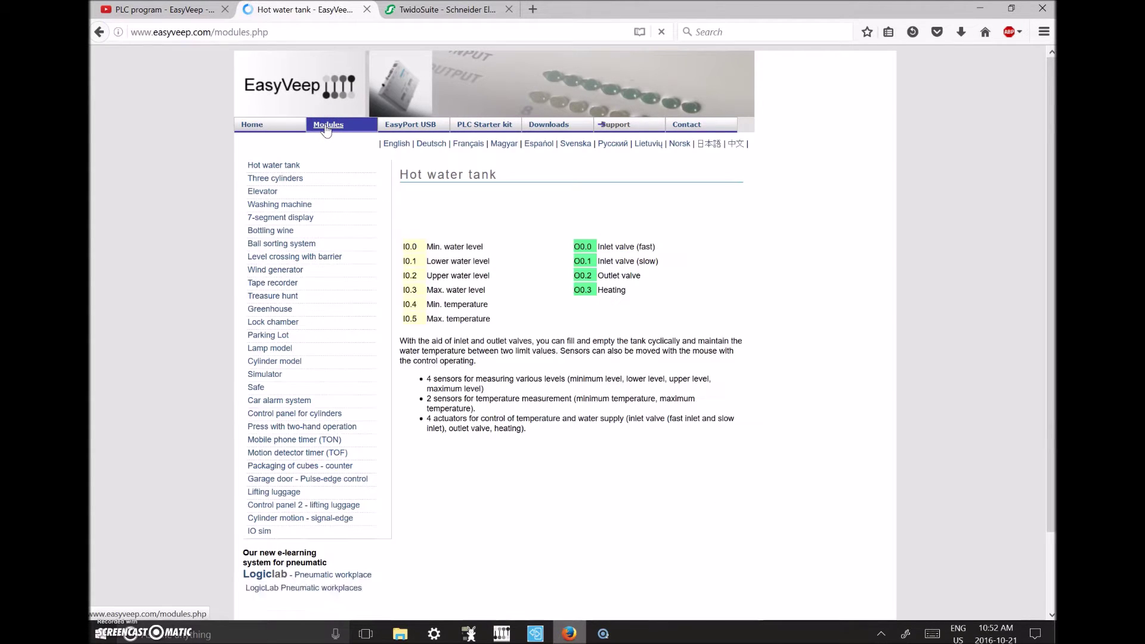
- Browse the Hot water tank, Tape recorder, Parking Lot and Control panel for cylinders modules, pressing Start
{"action": "left_click", "coordinate": [292, 165]}
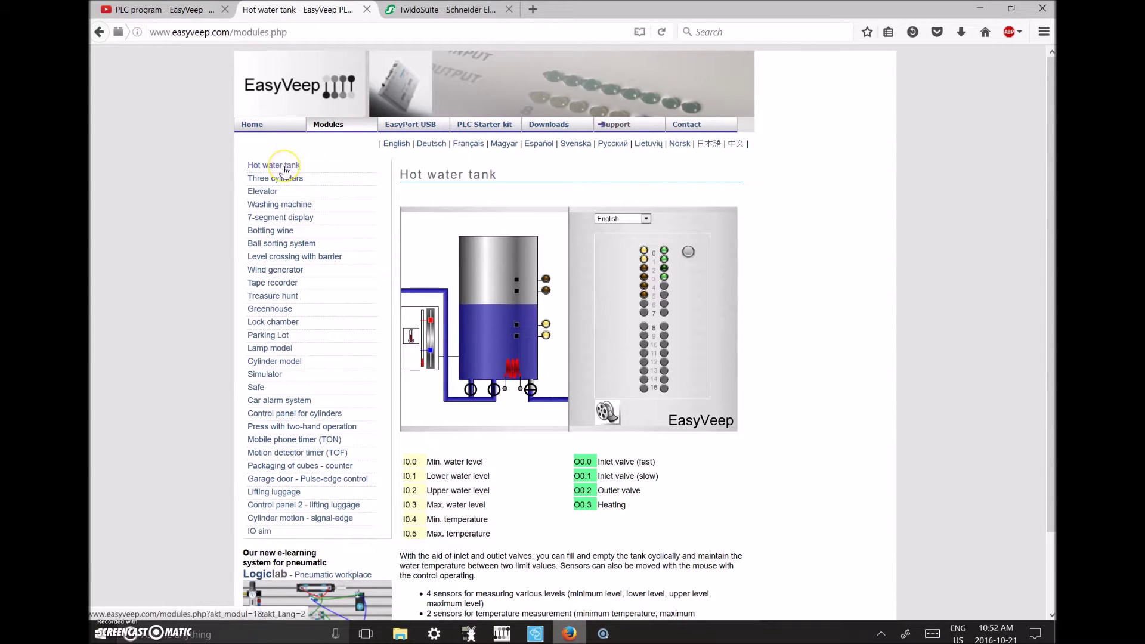
{"action": "left_click", "coordinate": [285, 284]}
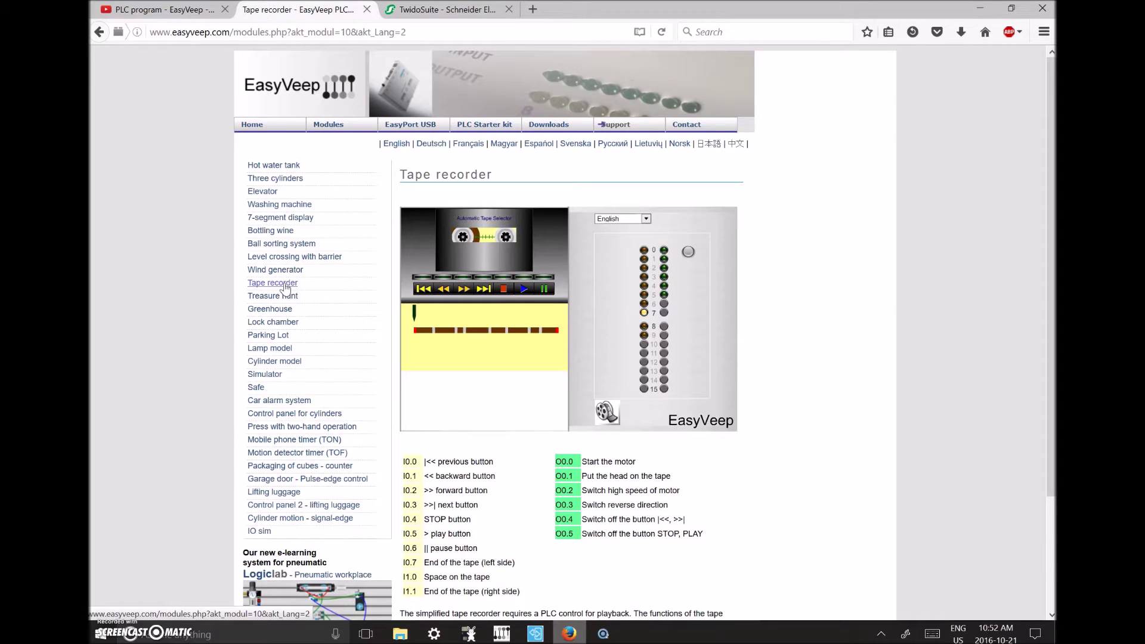
{"action": "left_click", "coordinate": [295, 282]}
{"action": "left_click", "coordinate": [267, 336]}
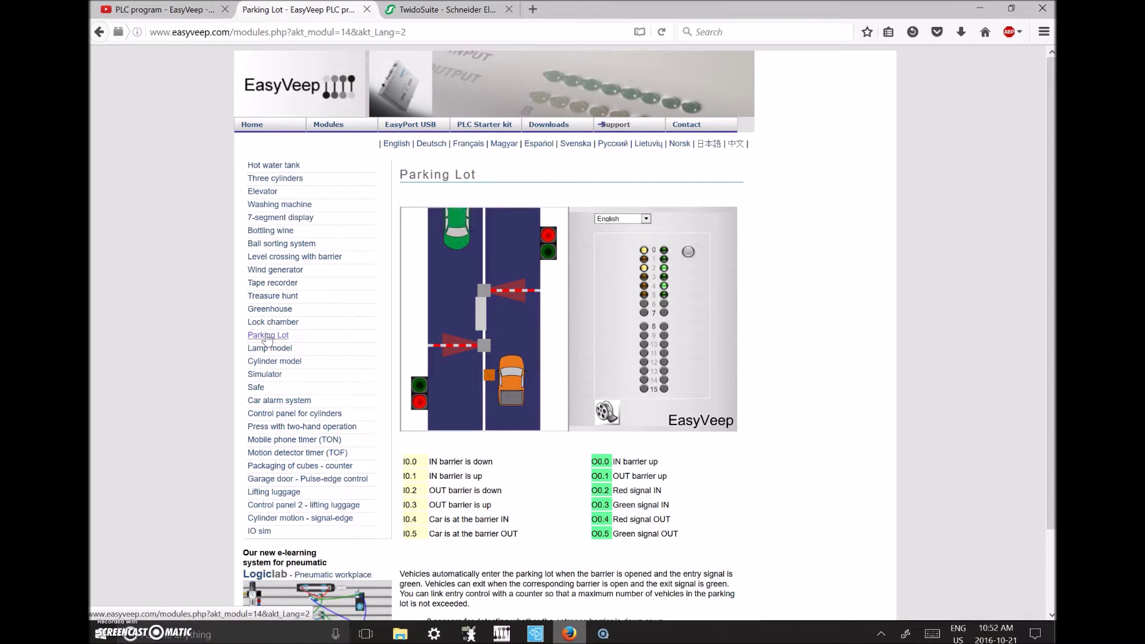
{"action": "left_click", "coordinate": [279, 415]}
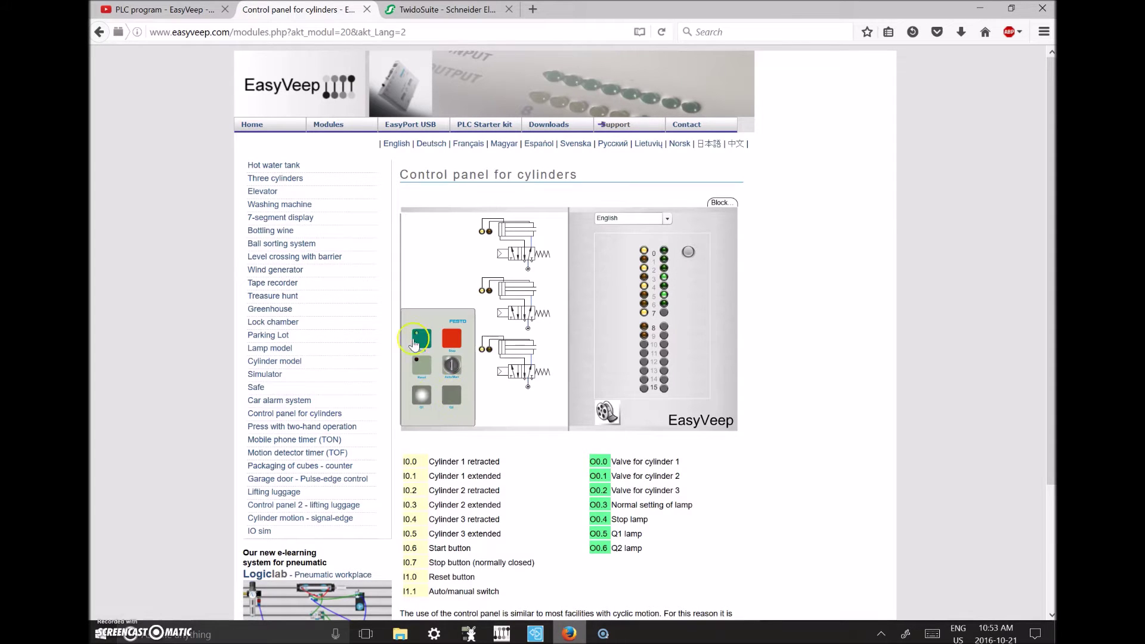
{"action": "left_click", "coordinate": [525, 218]}
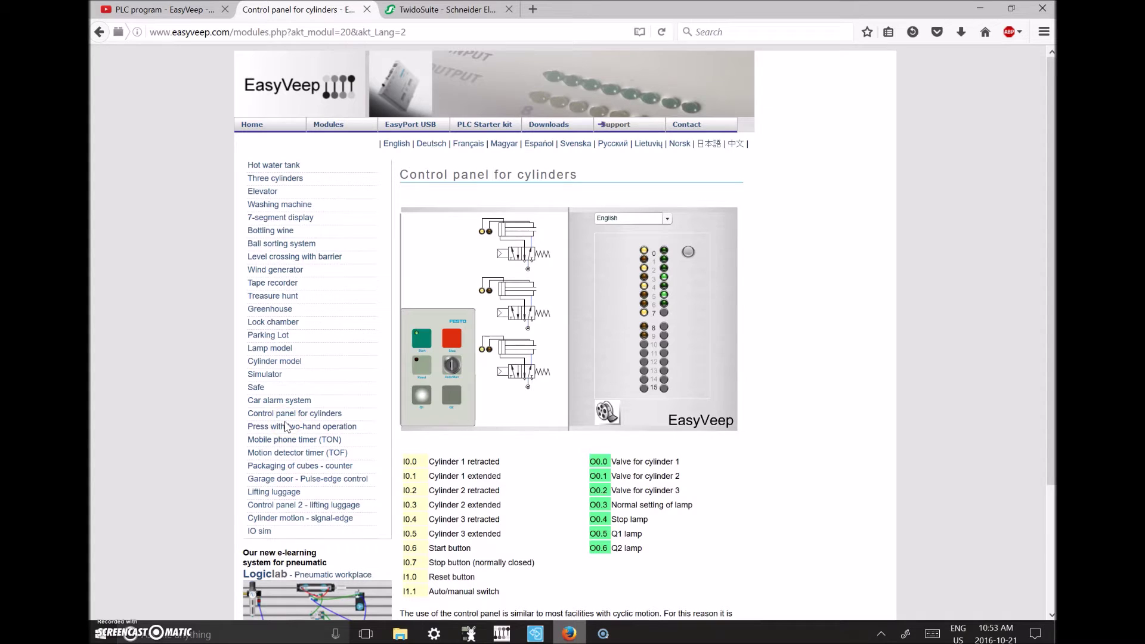
- View the Packaging of cubes – counter module, then go back to the EasyVeep home page
{"action": "left_click", "coordinate": [283, 467]}
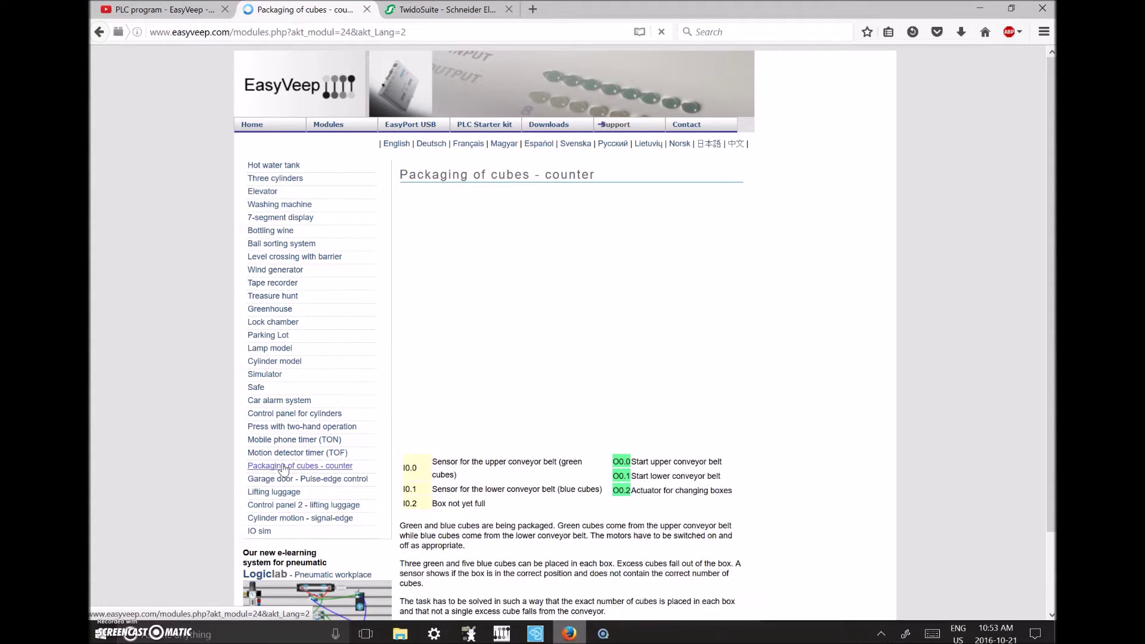
{"action": "left_click", "coordinate": [273, 443]}
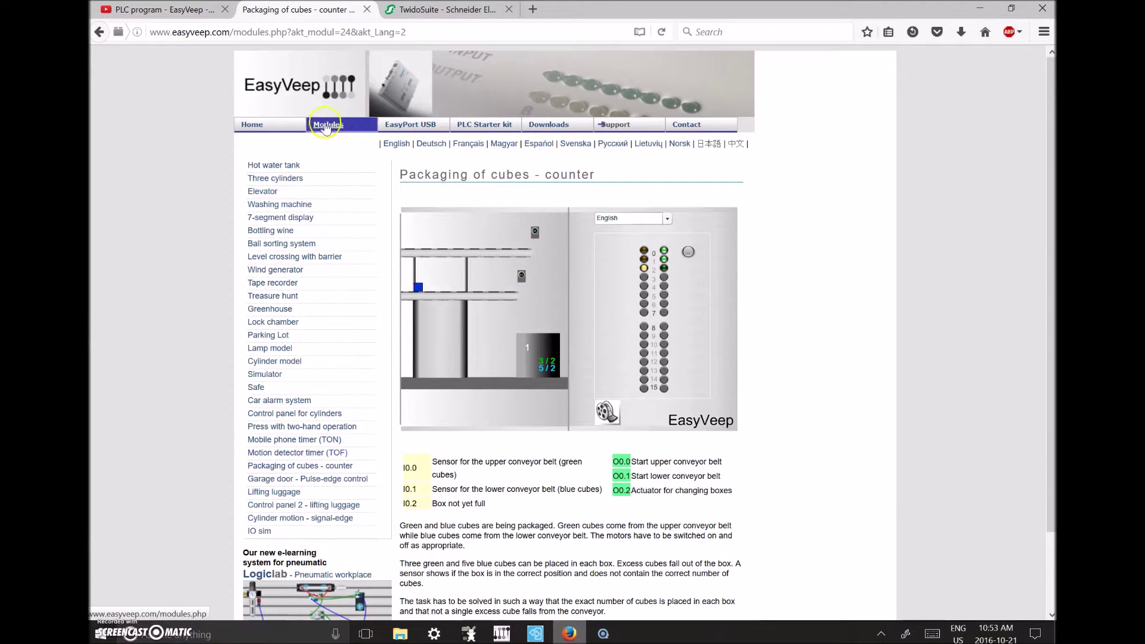
{"action": "left_click", "coordinate": [401, 128]}
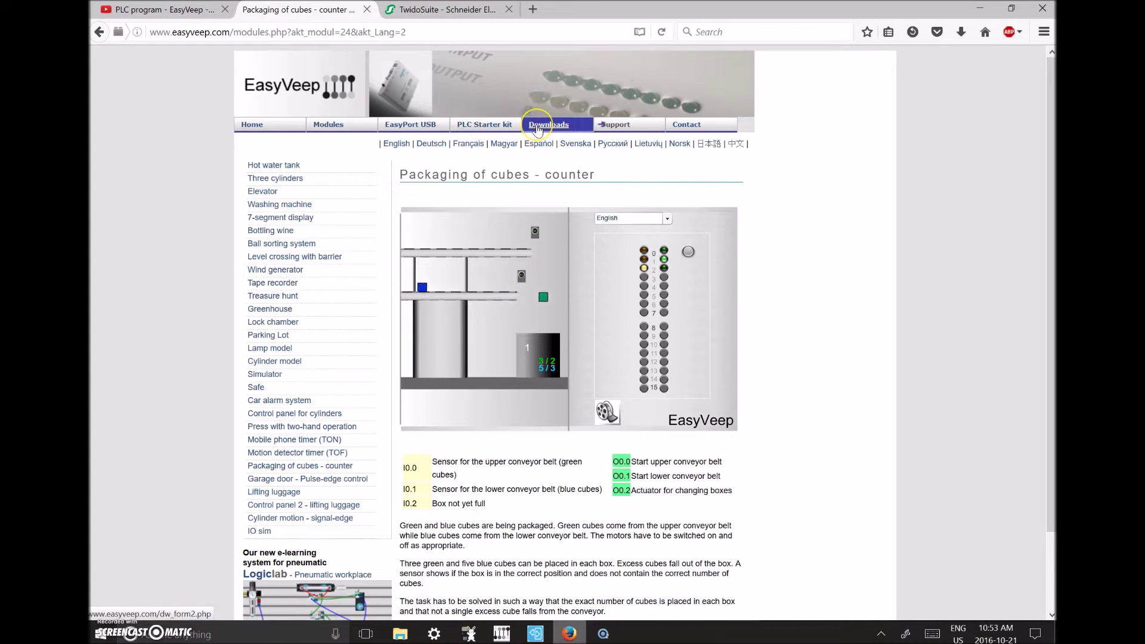
{"action": "left_click", "coordinate": [260, 127]}
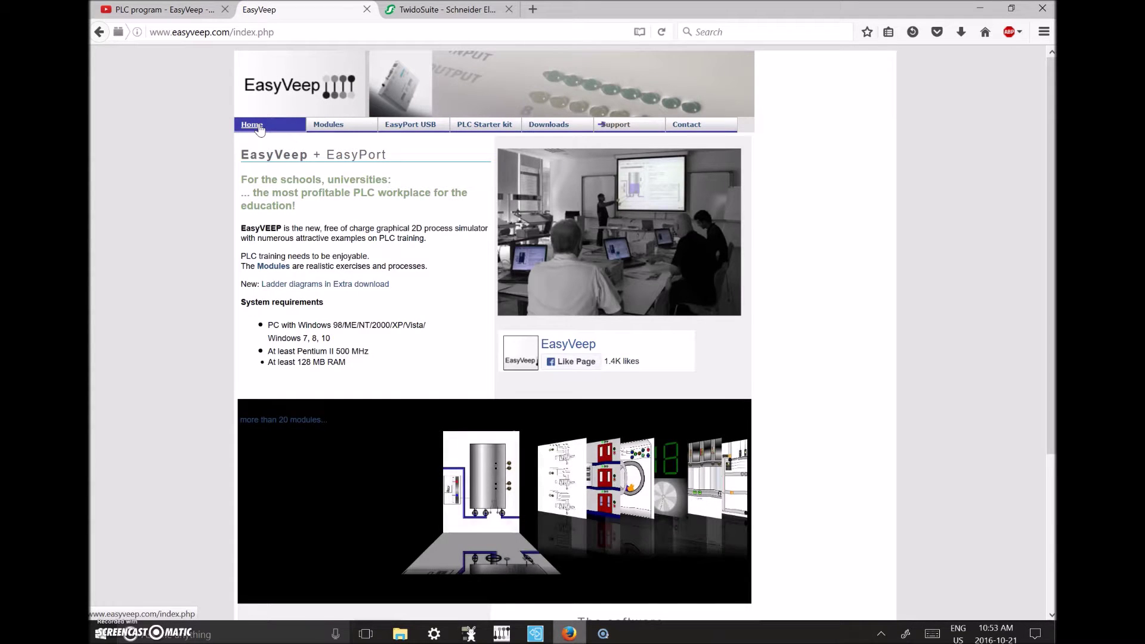
{"action": "scroll", "coordinate": [453, 258], "scroll_direction": "down", "scroll_amount": 3}
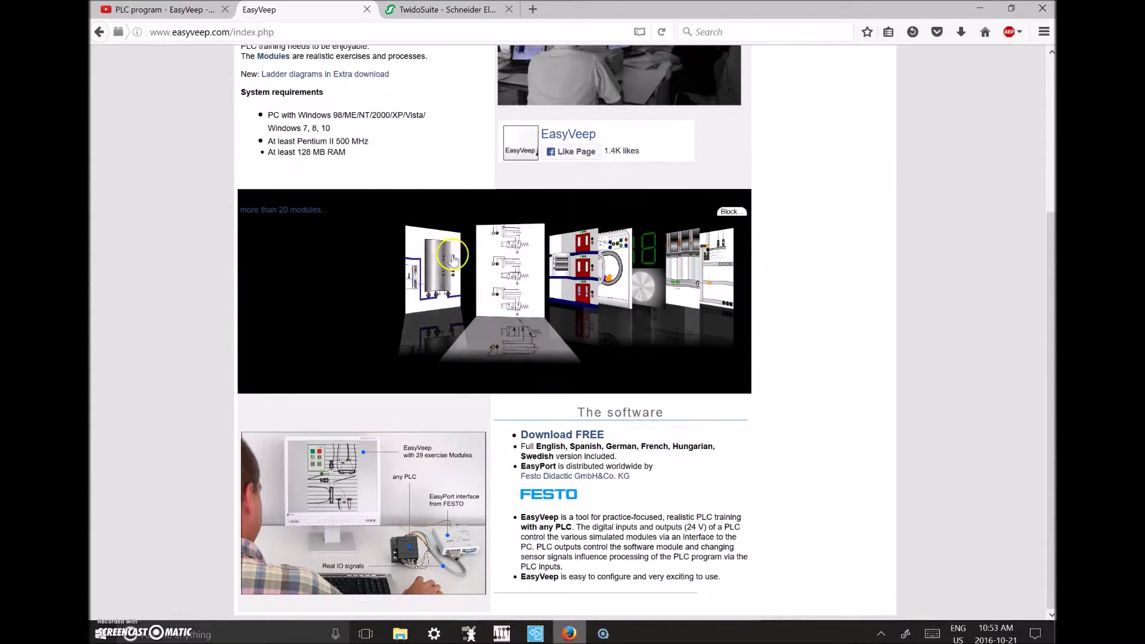
{"action": "scroll", "coordinate": [775, 240], "scroll_direction": "up", "scroll_amount": 3}
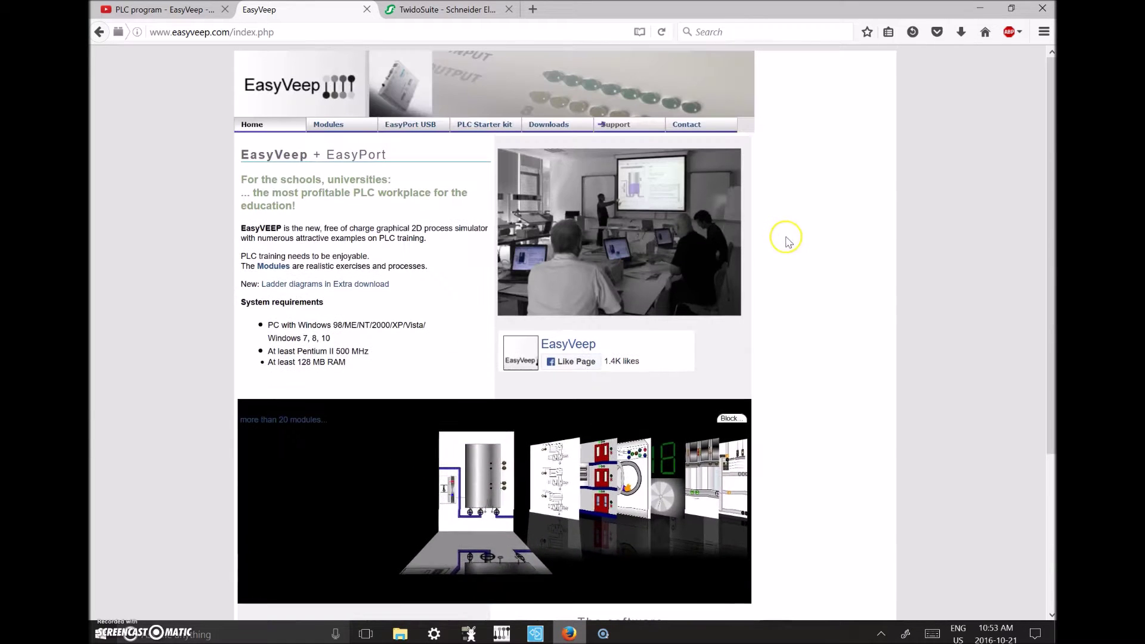
- Fill the free download form with 'plc' for Company and Job, and submit it
{"action": "left_click", "coordinate": [542, 131]}
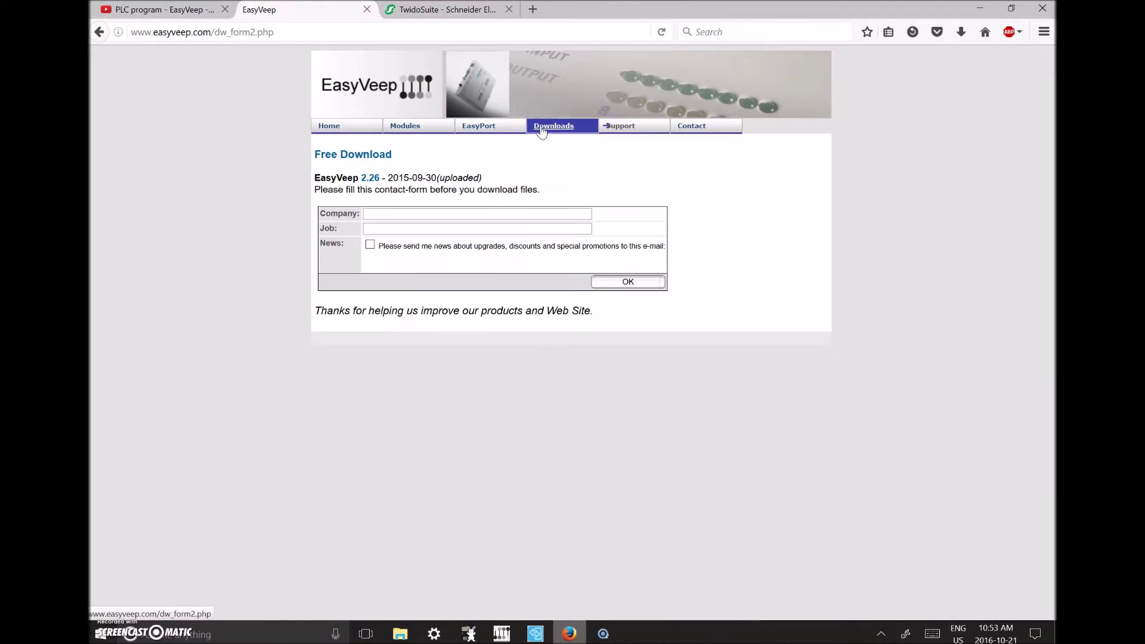
{"action": "left_click", "coordinate": [387, 217]}
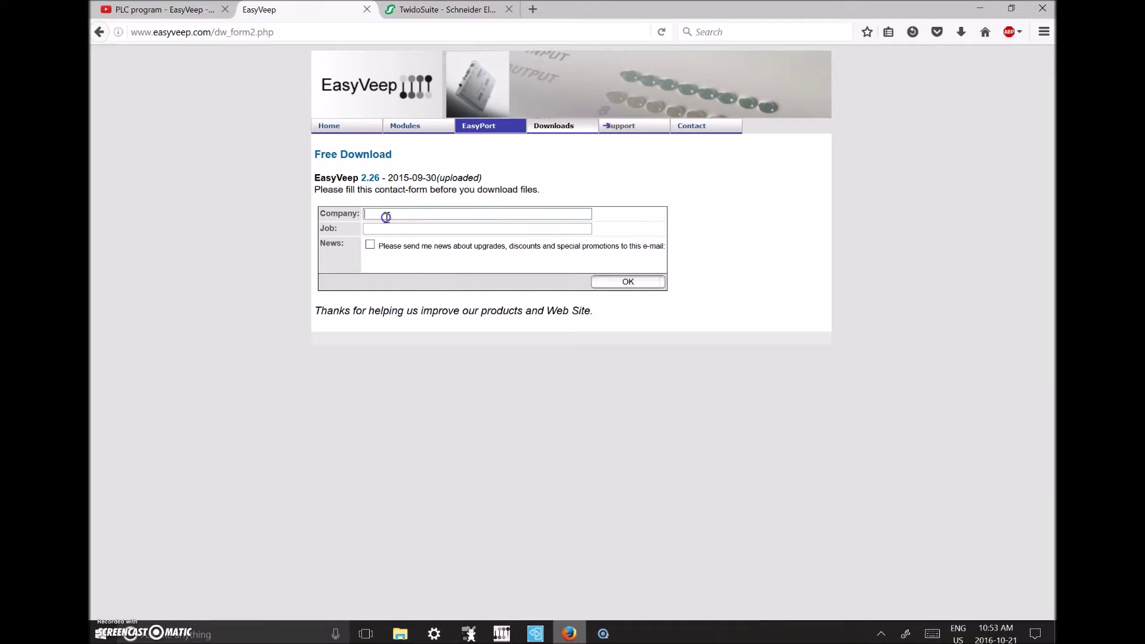
{"action": "type", "text": "plc"}
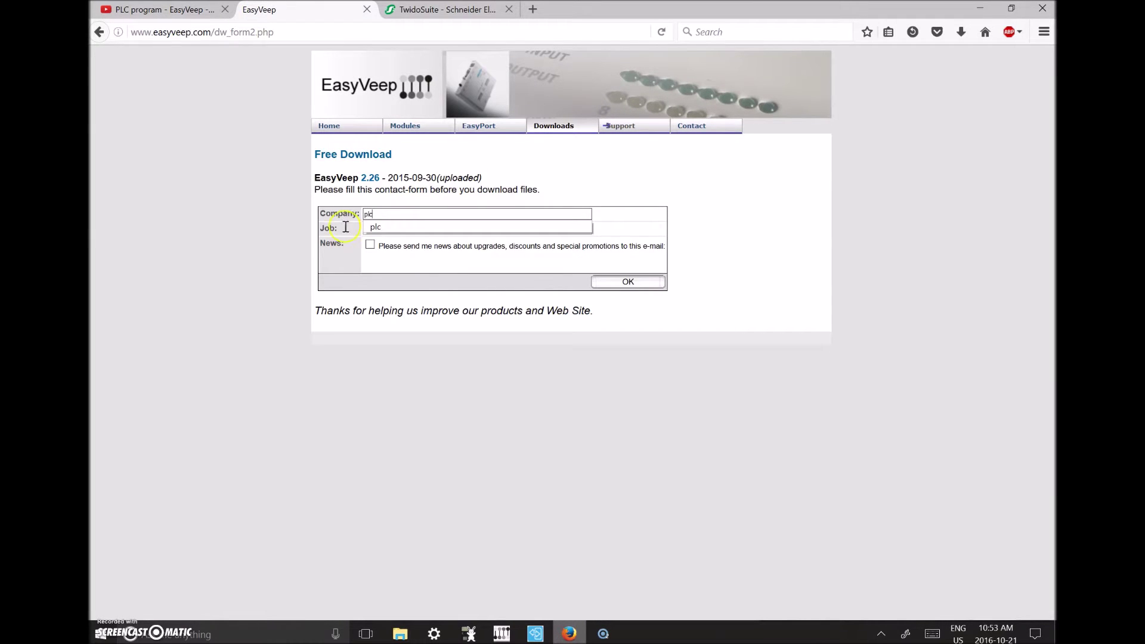
{"action": "left_click", "coordinate": [592, 229]}
{"action": "left_click", "coordinate": [381, 230]}
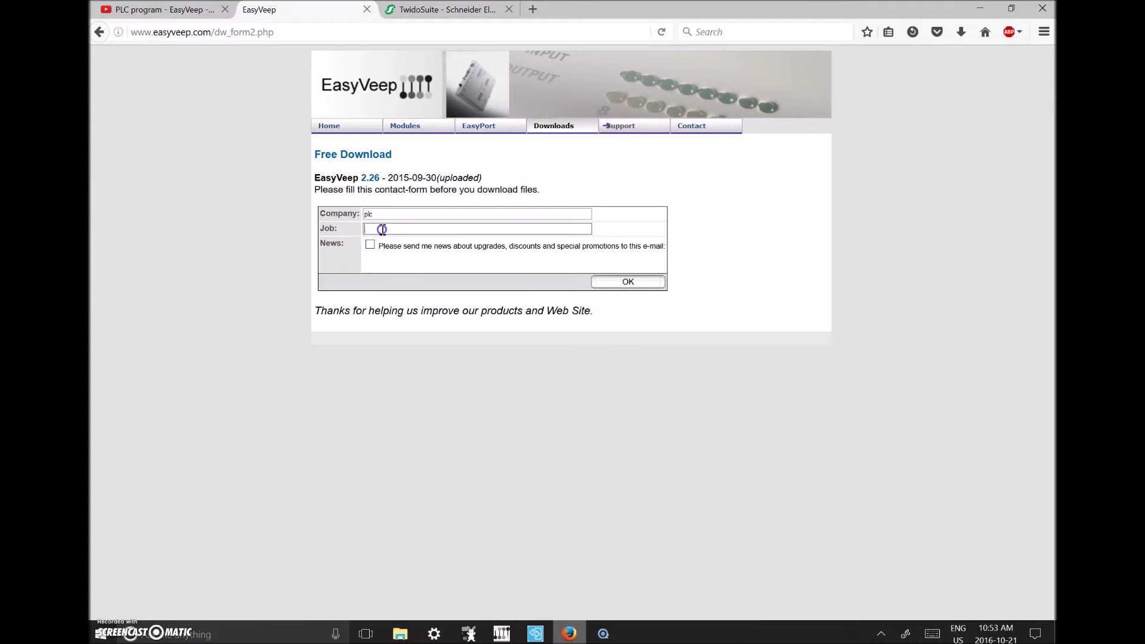
{"action": "type", "text": "plc"}
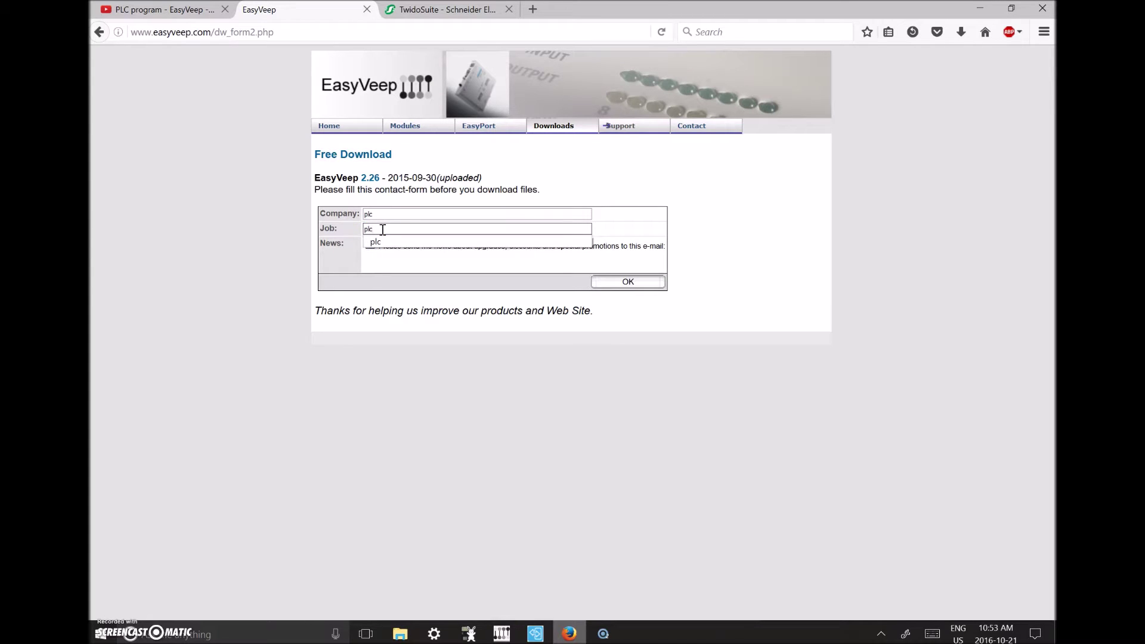
{"action": "left_click", "coordinate": [370, 257]}
{"action": "left_click", "coordinate": [631, 284]}
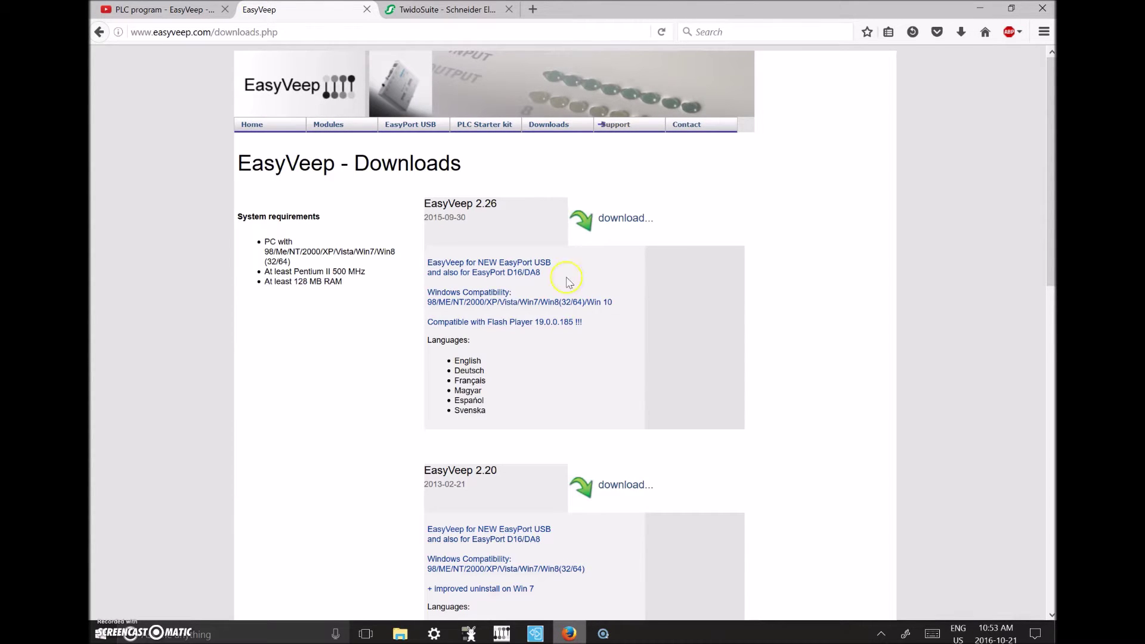
- Download the EasyVeep 2.26 installer SetupEV2_26.exe, choosing to save the file
{"action": "left_click", "coordinate": [471, 245]}
{"action": "left_click_drag", "start_coordinate": [423, 200], "coordinate": [506, 205]}
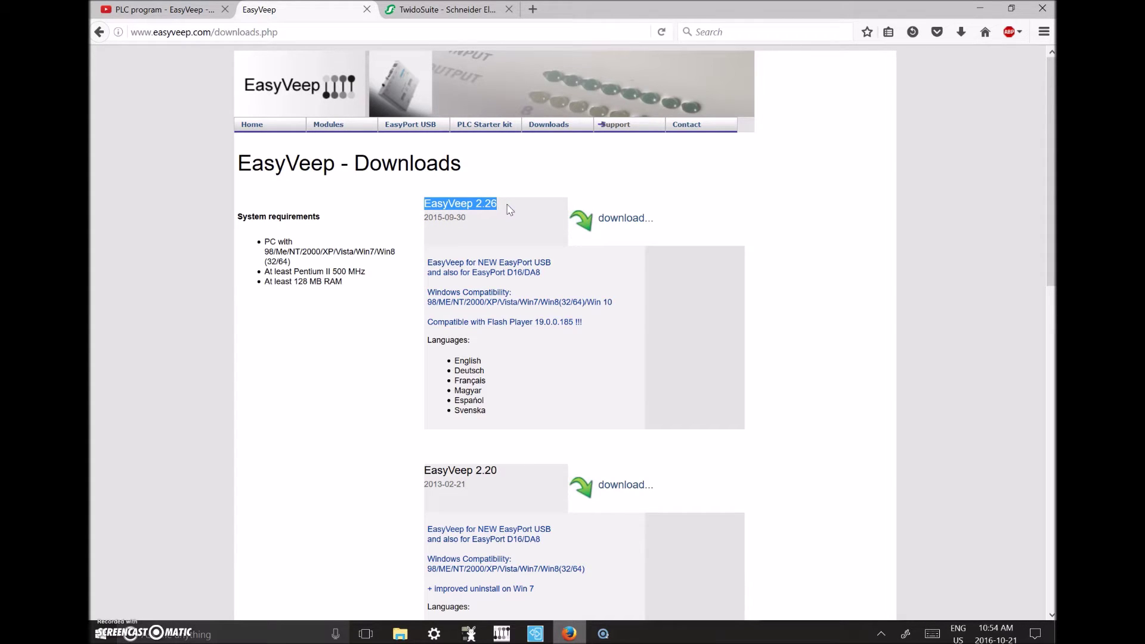
{"action": "left_click", "coordinate": [618, 225]}
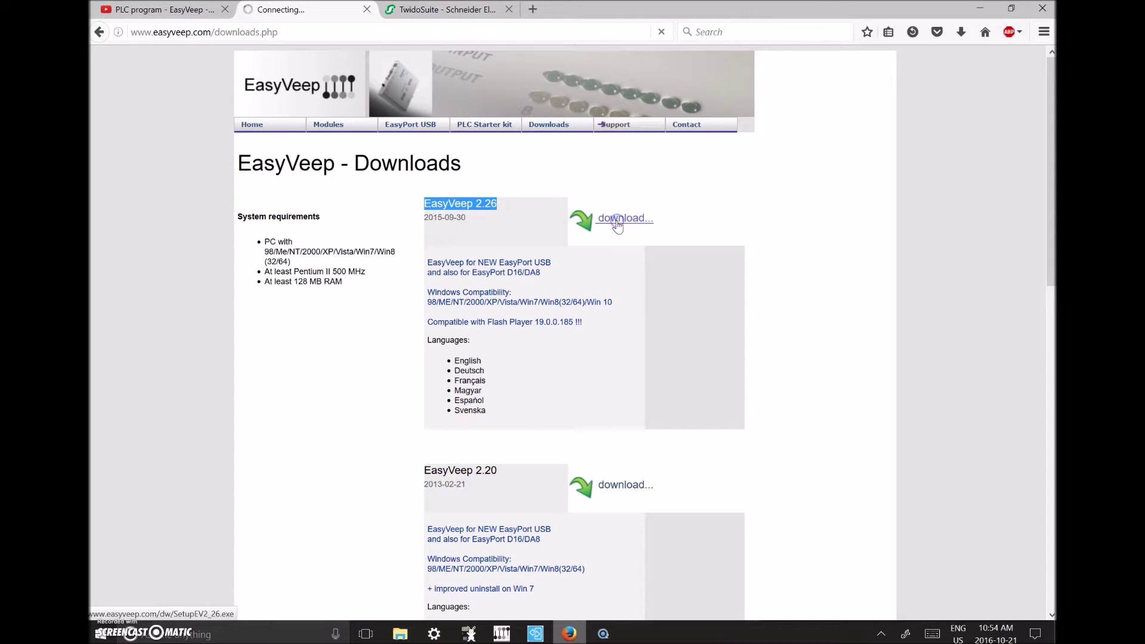
{"action": "left_click", "coordinate": [476, 260]}
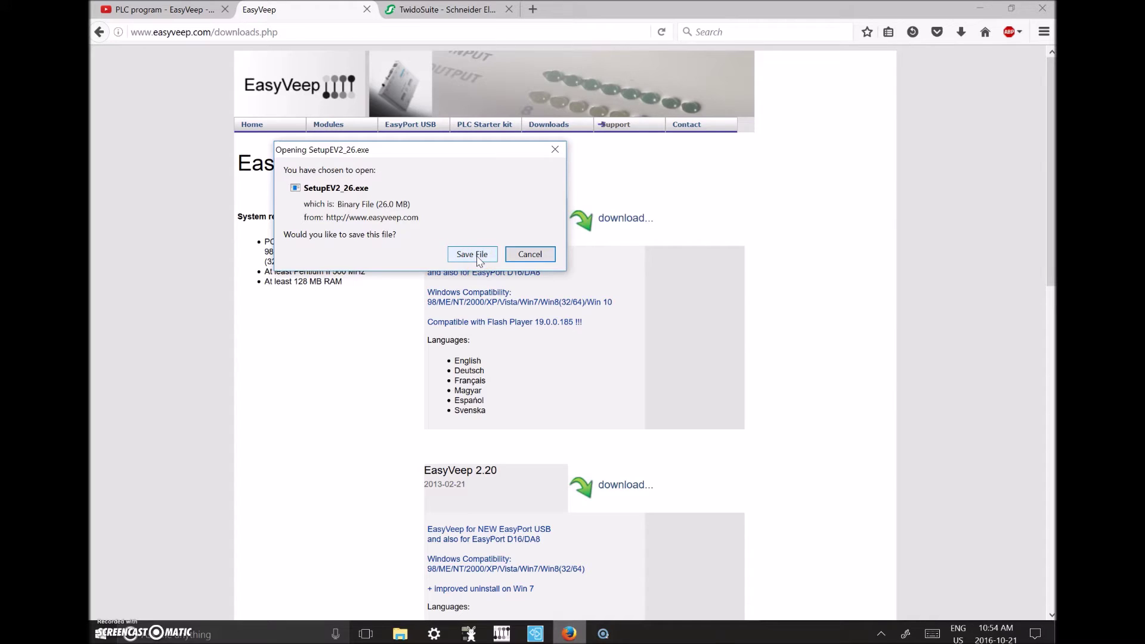
{"action": "left_click", "coordinate": [477, 260]}
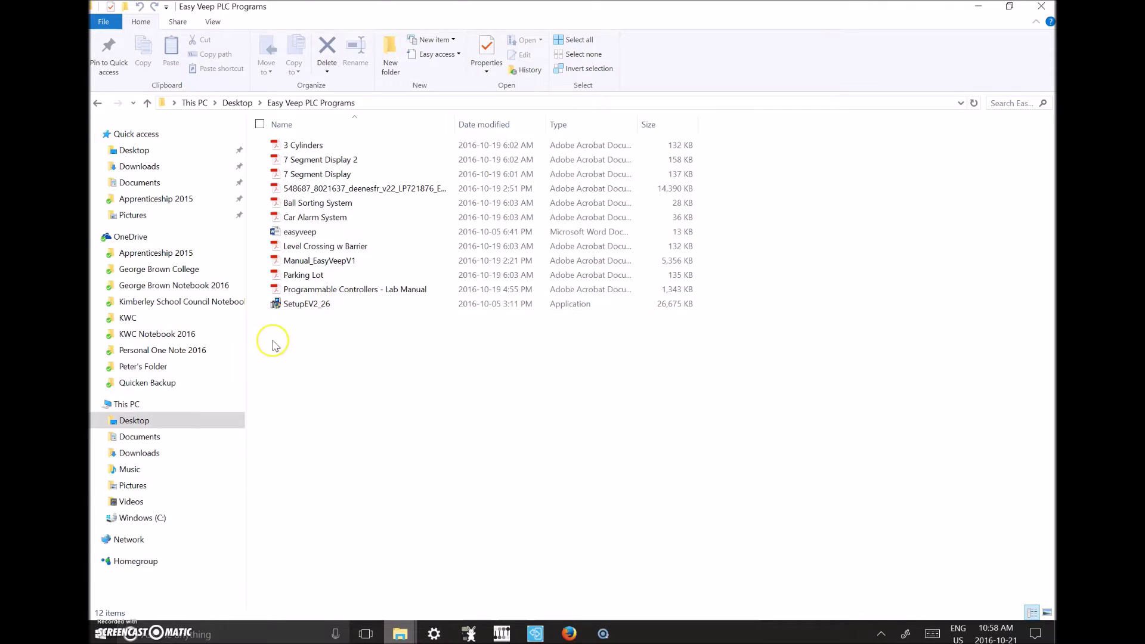
- Switch back to TwidoSuite's 3 Cylinders ladder program beside EasyVeep
{"action": "key", "text": "alt+Tab"}
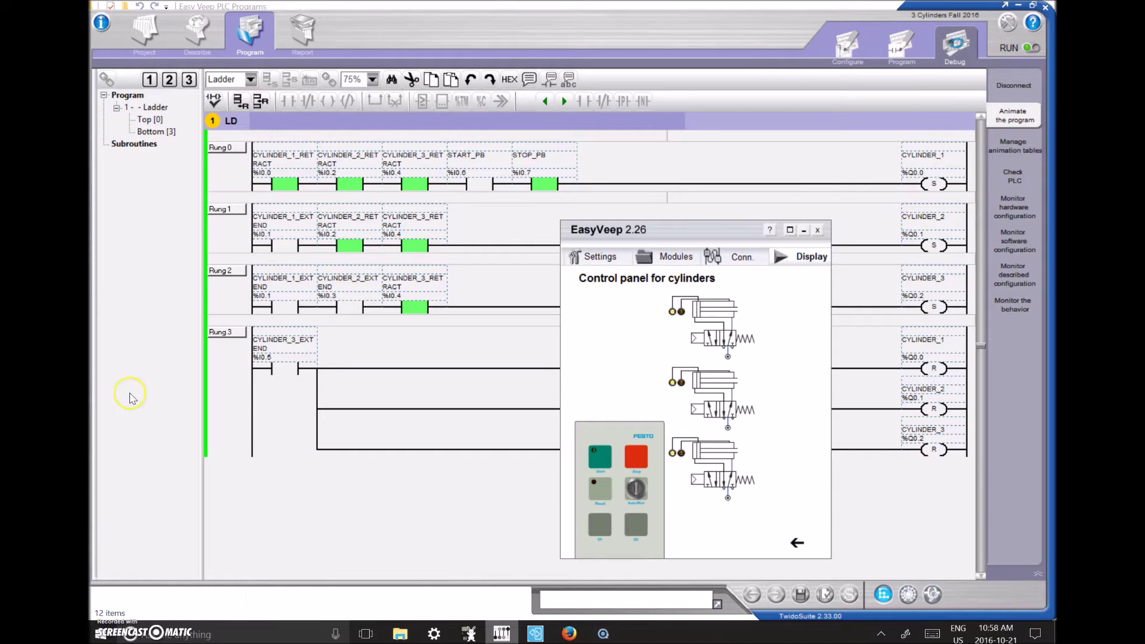
- Maximize EasyVeep, confirm the EasyPort USB - COM291 port in Settings, and open the Modules description
{"action": "left_click", "coordinate": [790, 230]}
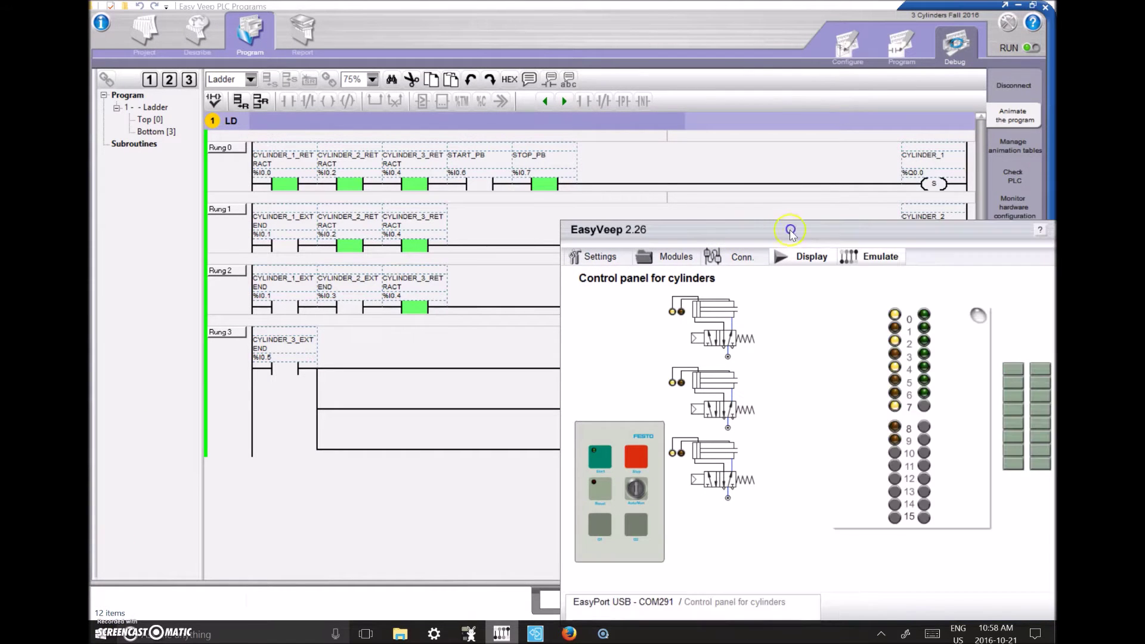
{"action": "left_click", "coordinate": [597, 257]}
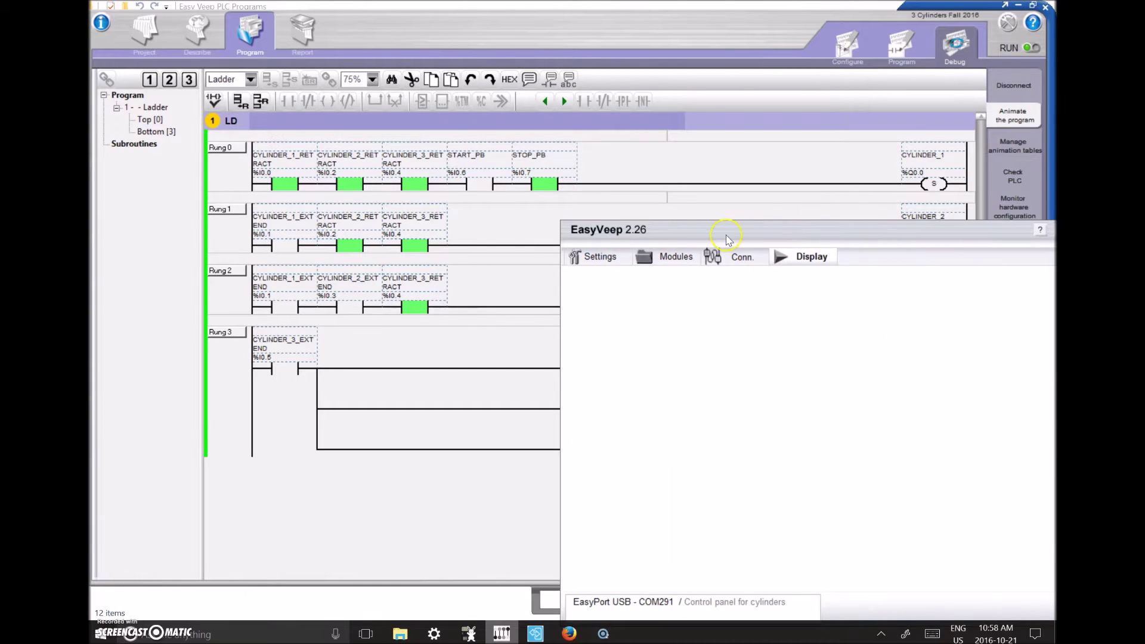
{"action": "left_click_drag", "start_coordinate": [733, 234], "coordinate": [537, 177]}
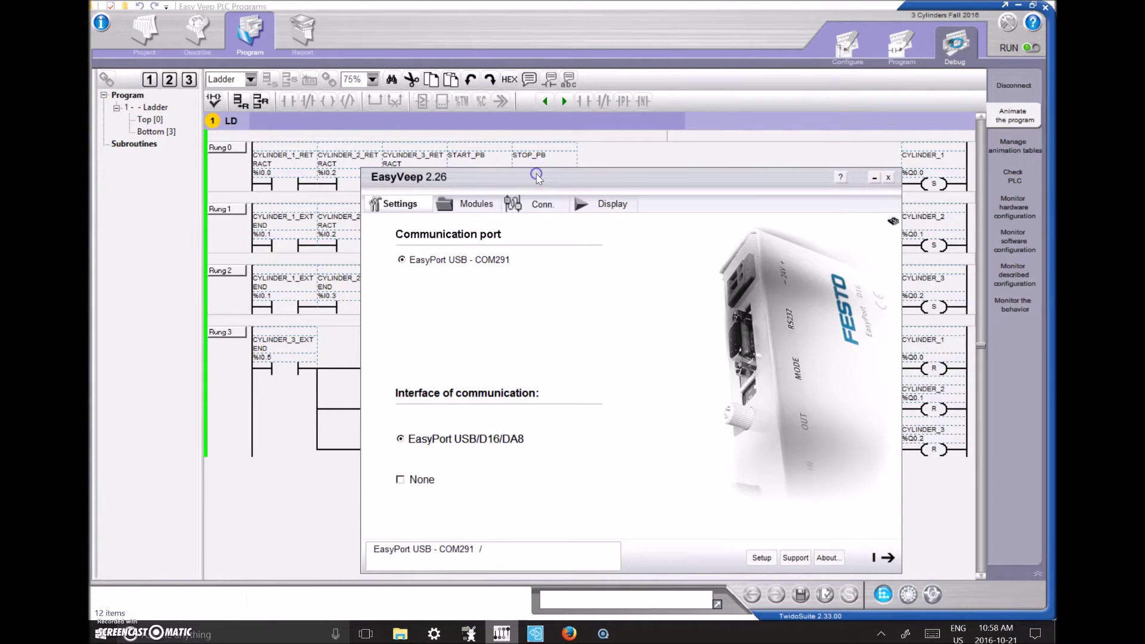
{"action": "left_click", "coordinate": [424, 439]}
{"action": "left_click", "coordinate": [401, 260]}
{"action": "left_click", "coordinate": [403, 261]}
{"action": "left_click", "coordinate": [482, 204]}
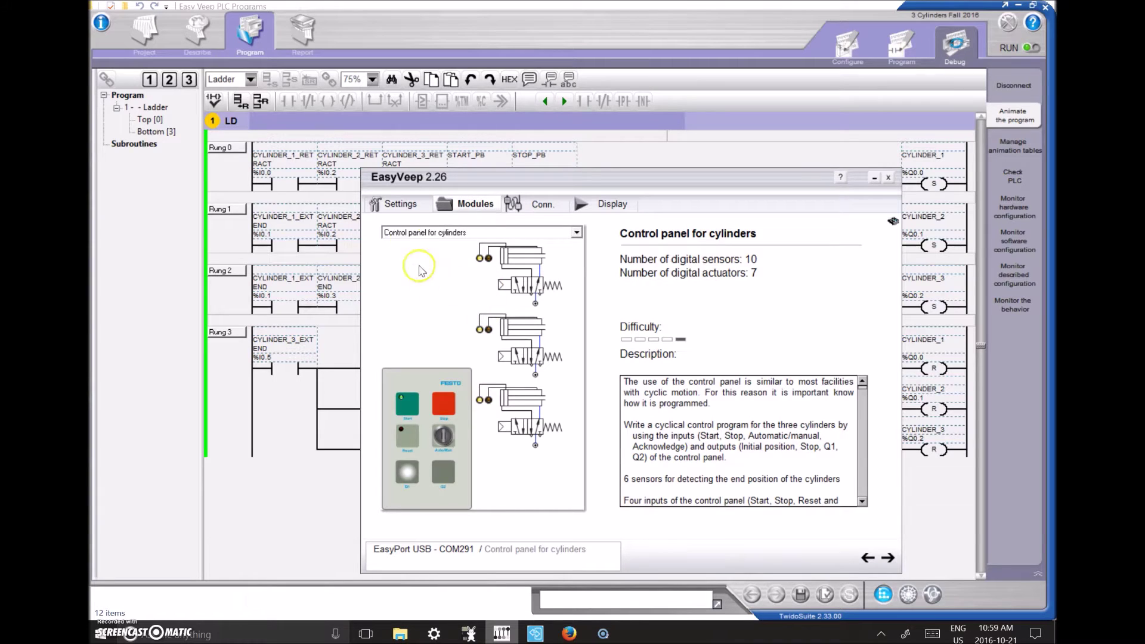
- Reselect Control panel for cylinders from the module list and show its Port 1/Port 2 wiring table
{"action": "left_click", "coordinate": [577, 233]}
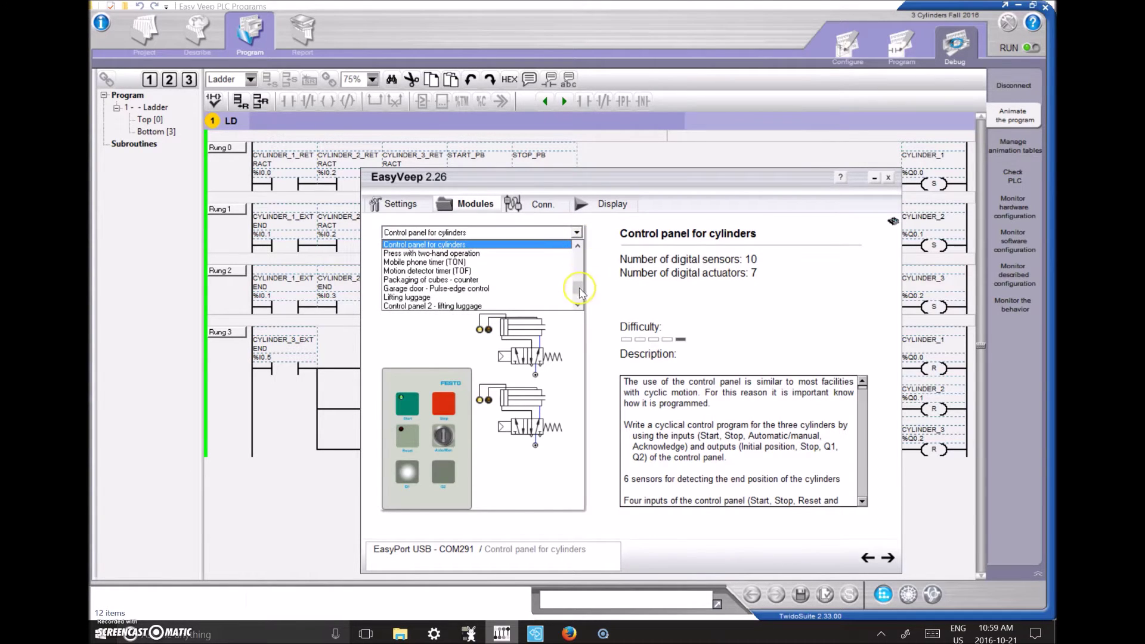
{"action": "left_click_drag", "start_coordinate": [577, 287], "coordinate": [578, 257]}
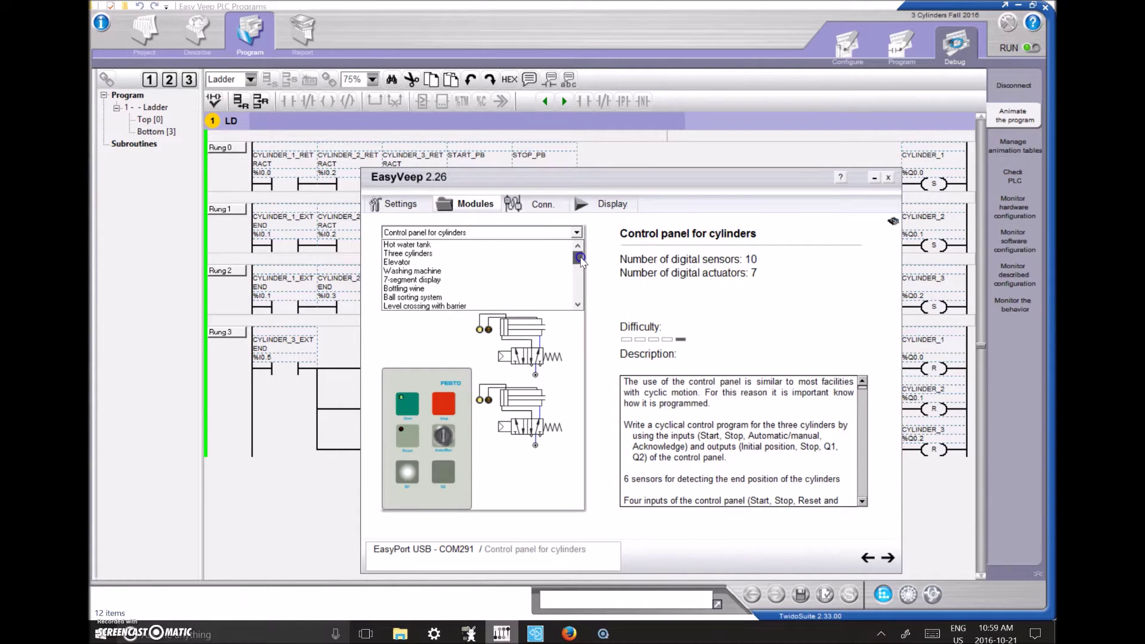
{"action": "left_click", "coordinate": [500, 297]}
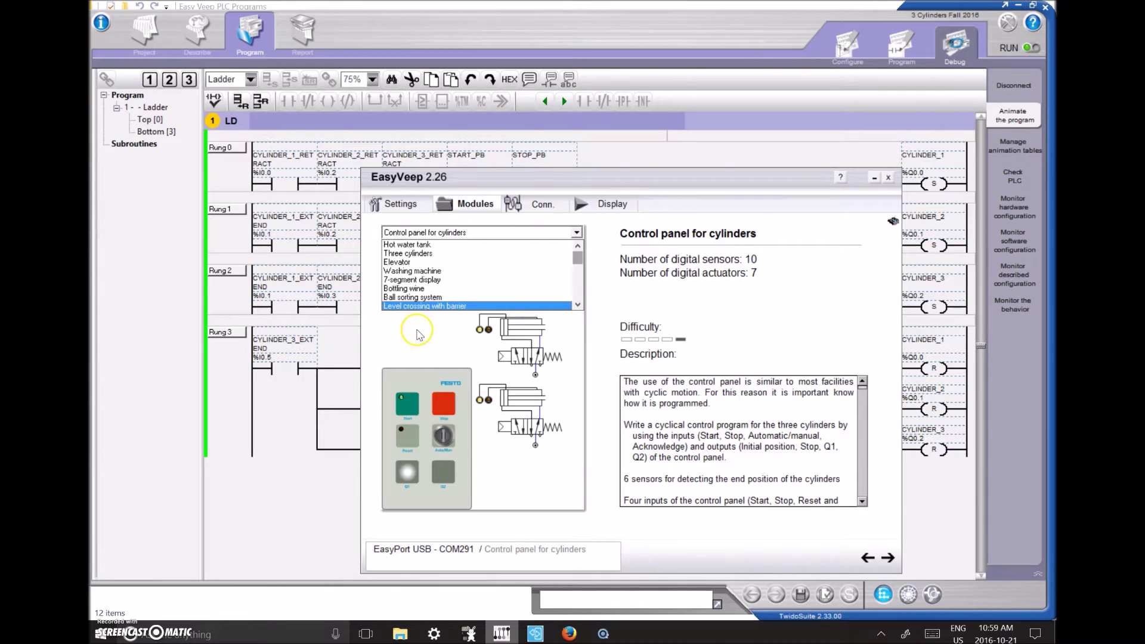
{"action": "left_click", "coordinate": [439, 237]}
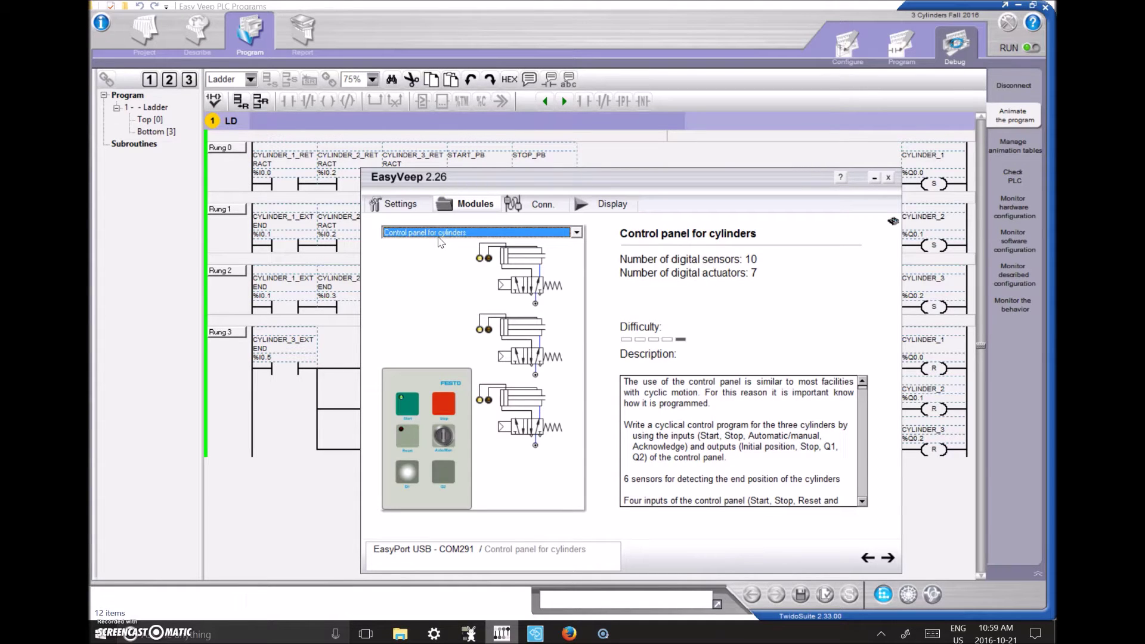
{"action": "left_click", "coordinate": [546, 209]}
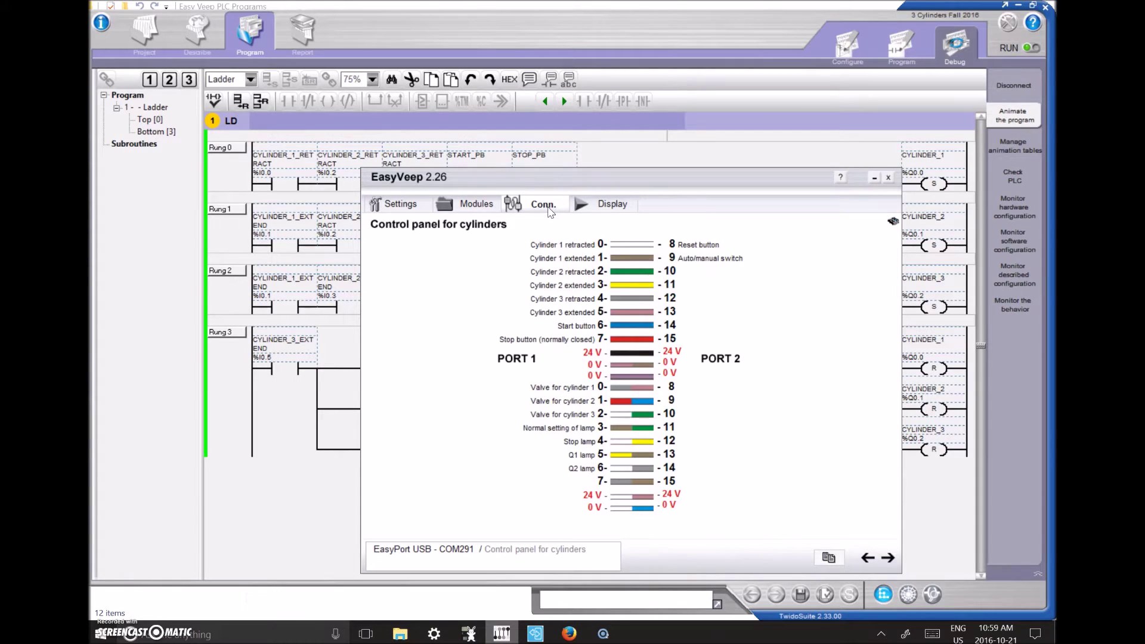
{"action": "left_click", "coordinate": [633, 247]}
- Leave the wiring table for the Display page showing the three retracted cylinders via EasyPort USB - COM291
{"action": "left_click", "coordinate": [643, 249]}
{"action": "left_click", "coordinate": [614, 205]}
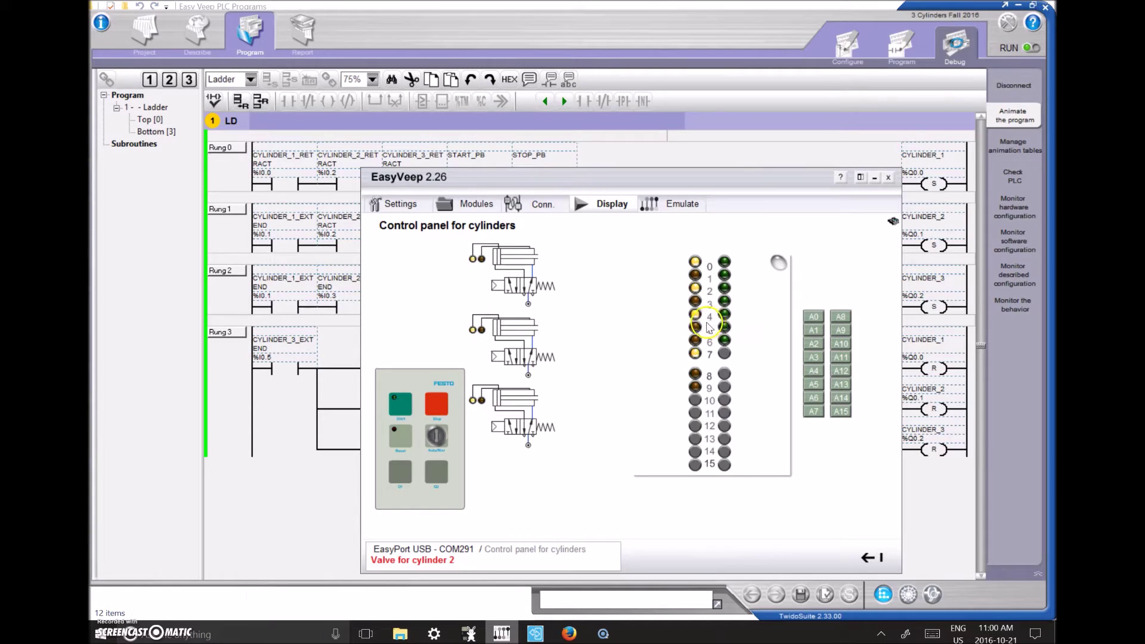
- Switch the valves for cylinders 1, 2 and 3 (A0, A1, A2) on, then off in reverse order
{"action": "left_click", "coordinate": [815, 316]}
{"action": "left_click", "coordinate": [814, 330]}
{"action": "left_click", "coordinate": [815, 346]}
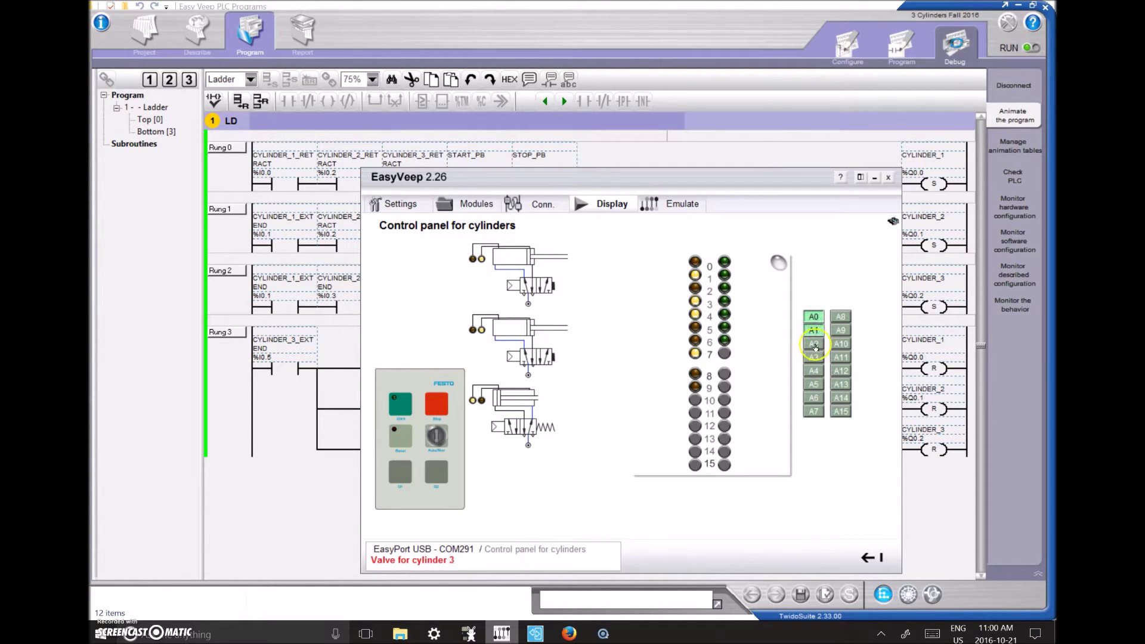
{"action": "left_click", "coordinate": [815, 346]}
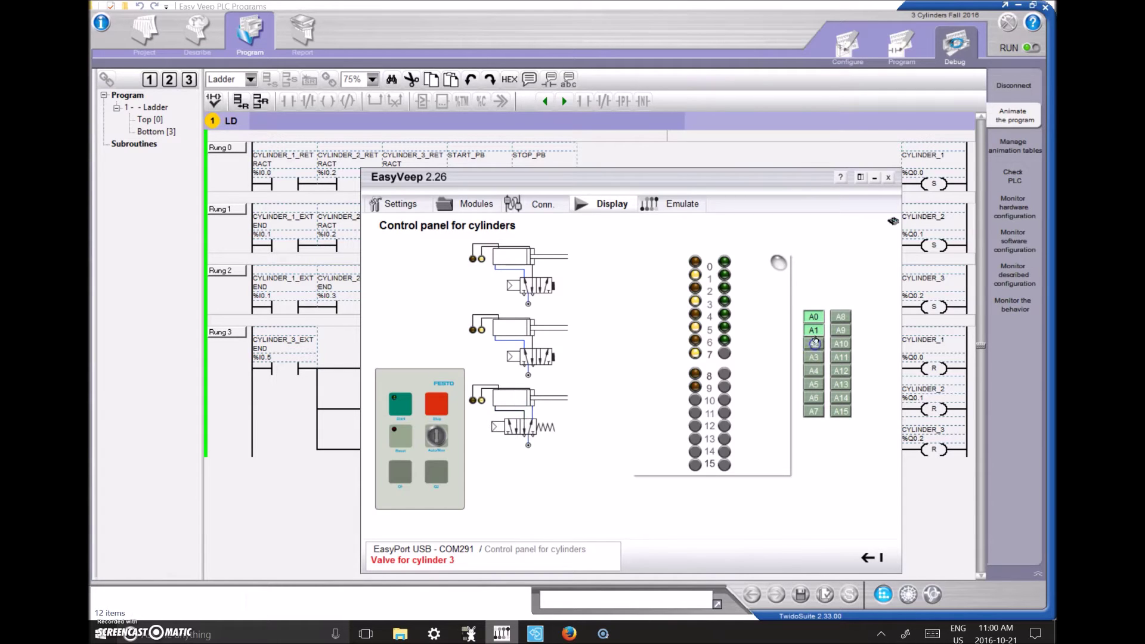
{"action": "left_click", "coordinate": [814, 330]}
{"action": "left_click", "coordinate": [815, 318]}
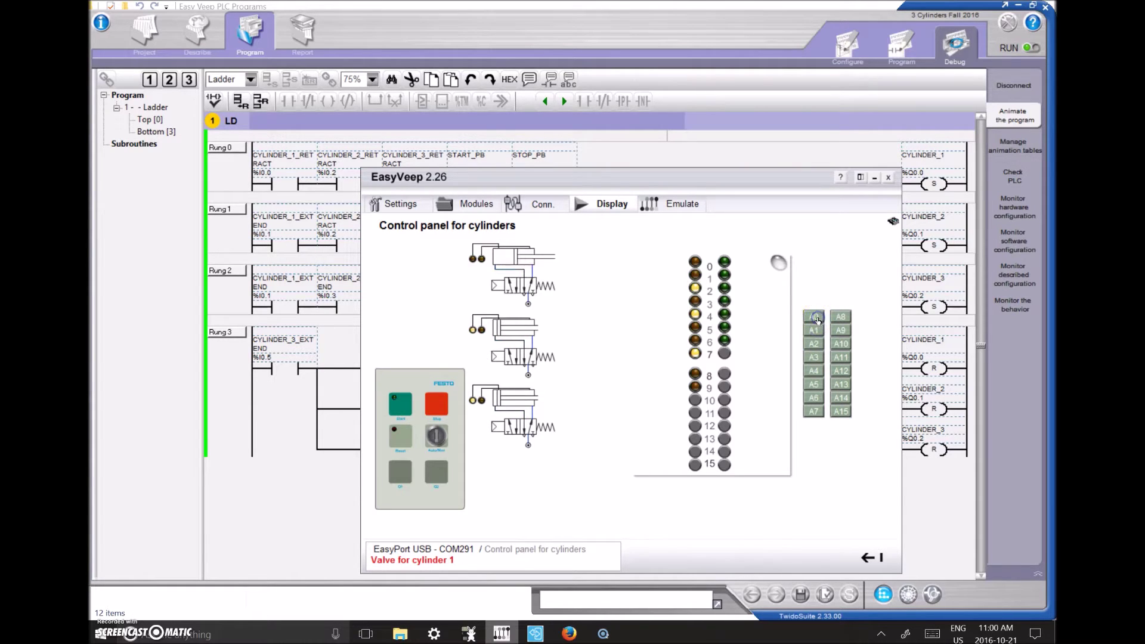
- Check what input lamps 0 and 1 signal, then extend and retract cylinder 1 again
{"action": "left_click", "coordinate": [690, 265]}
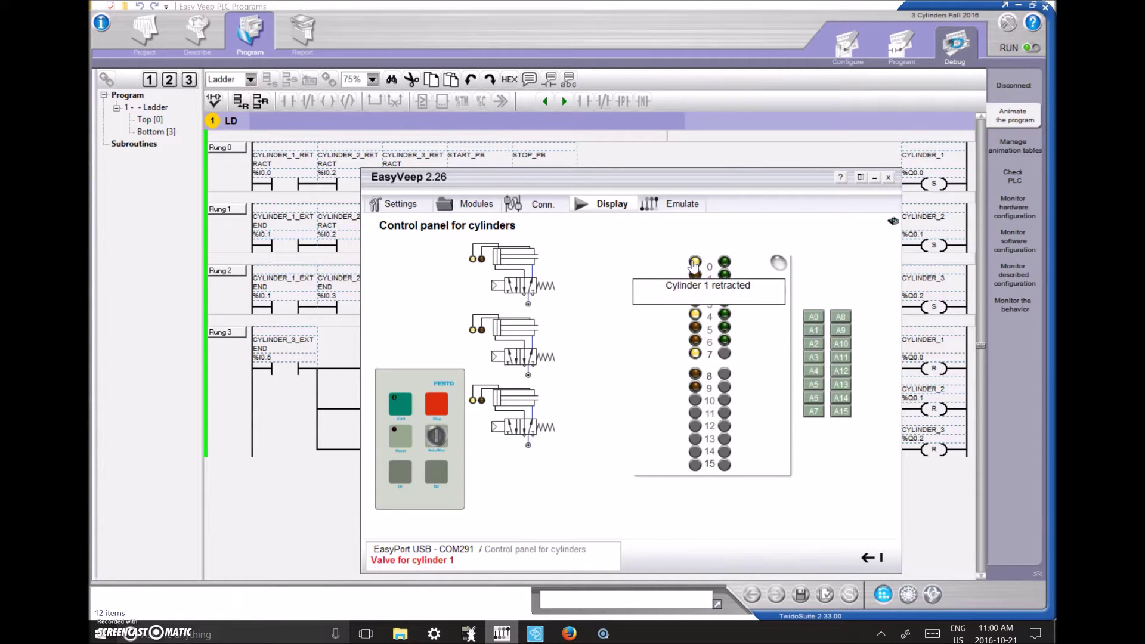
{"action": "left_click", "coordinate": [693, 278]}
{"action": "left_click", "coordinate": [811, 317]}
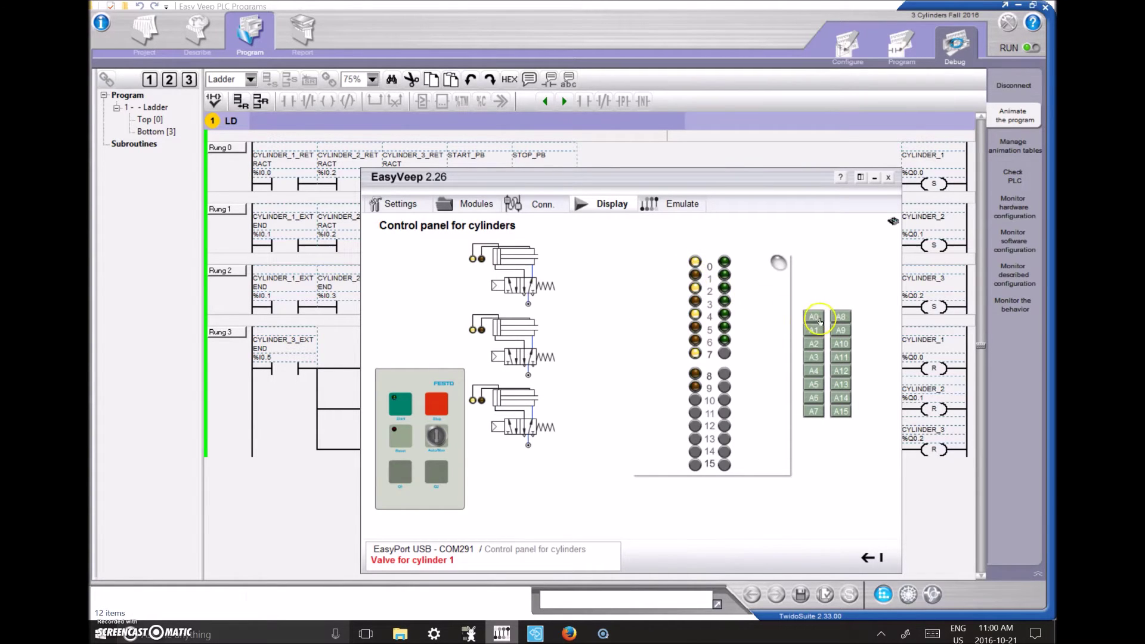
{"action": "left_click", "coordinate": [704, 280]}
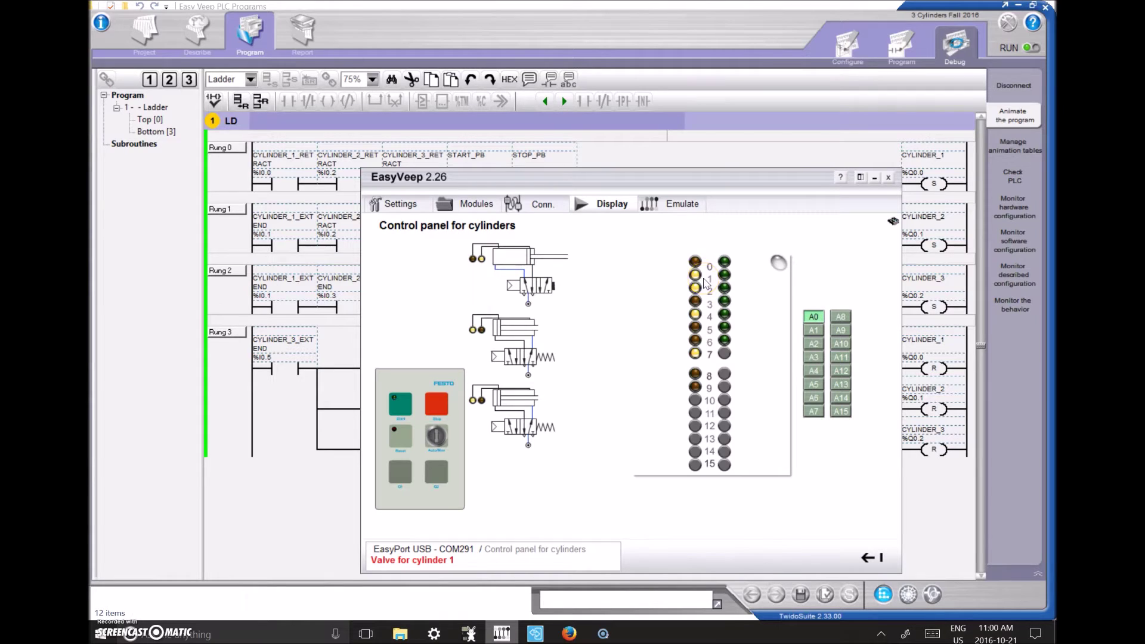
{"action": "left_click", "coordinate": [811, 317]}
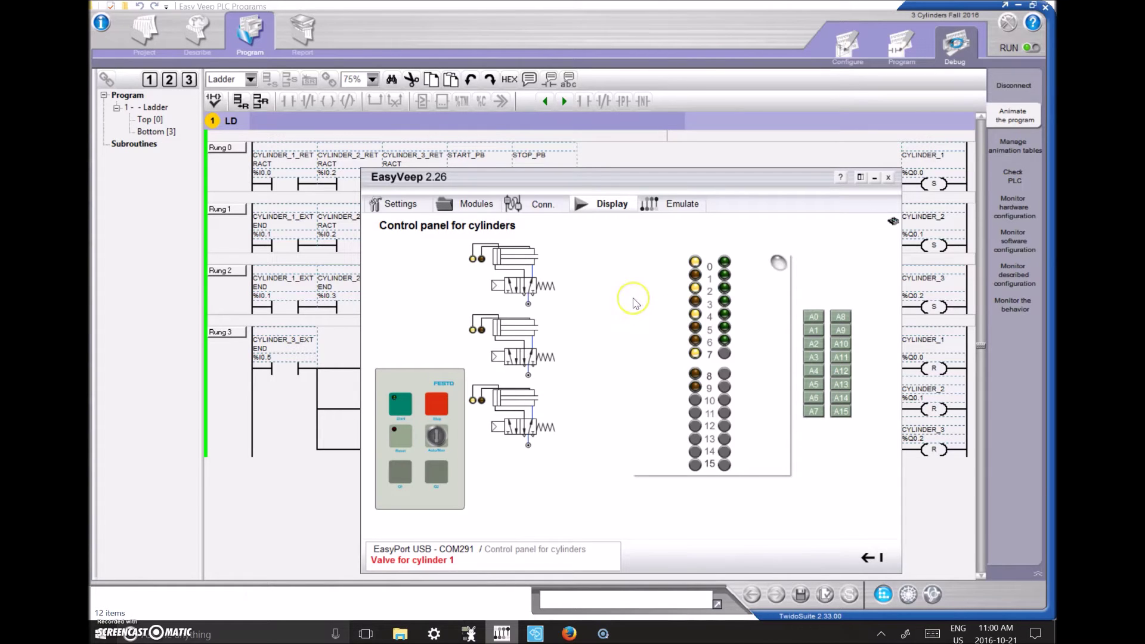
- Toggle output emulation off and back on, then shrink EasyVeep and move it centre-right over the ladder
{"action": "left_click", "coordinate": [616, 287]}
{"action": "left_click", "coordinate": [678, 208]}
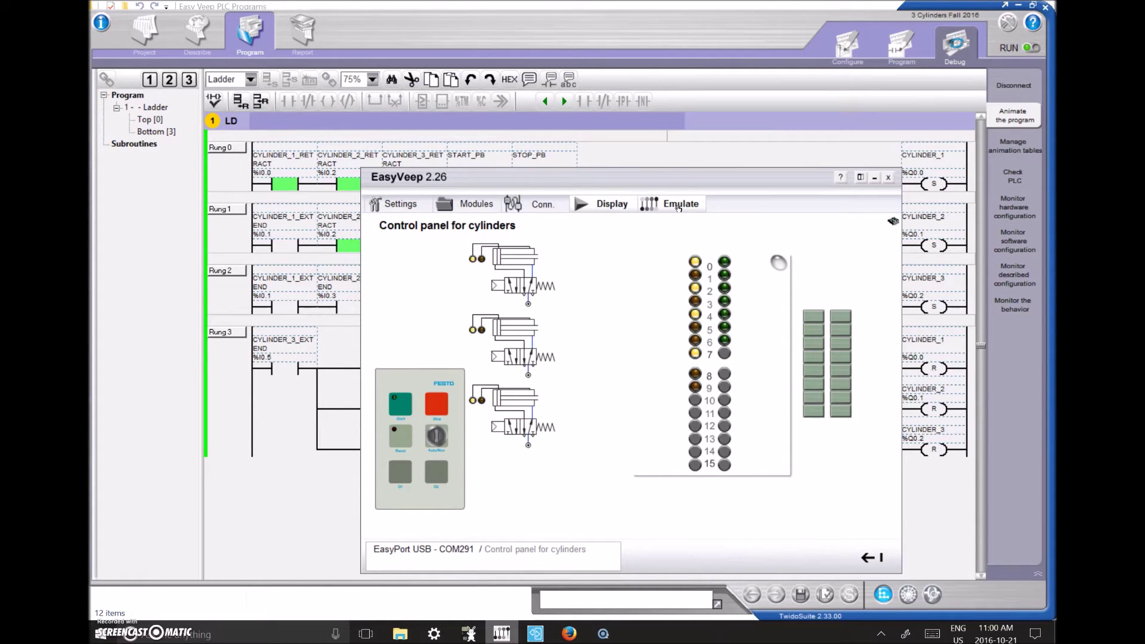
{"action": "left_click", "coordinate": [621, 206]}
{"action": "left_click", "coordinate": [579, 241]}
{"action": "left_click", "coordinate": [615, 210]}
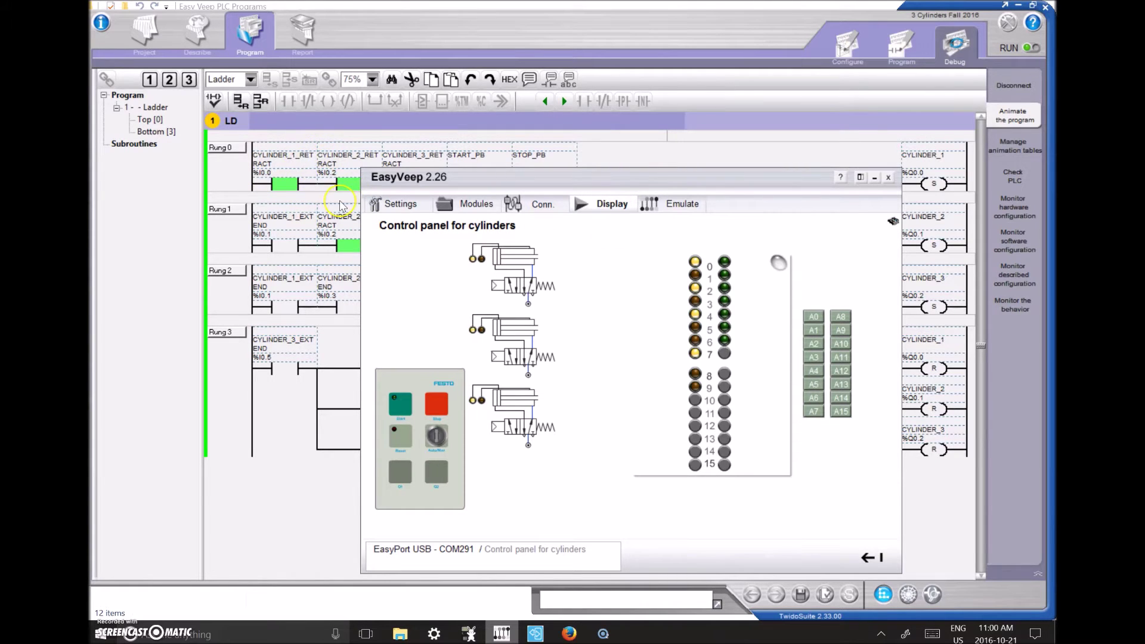
{"action": "left_click", "coordinate": [682, 205]}
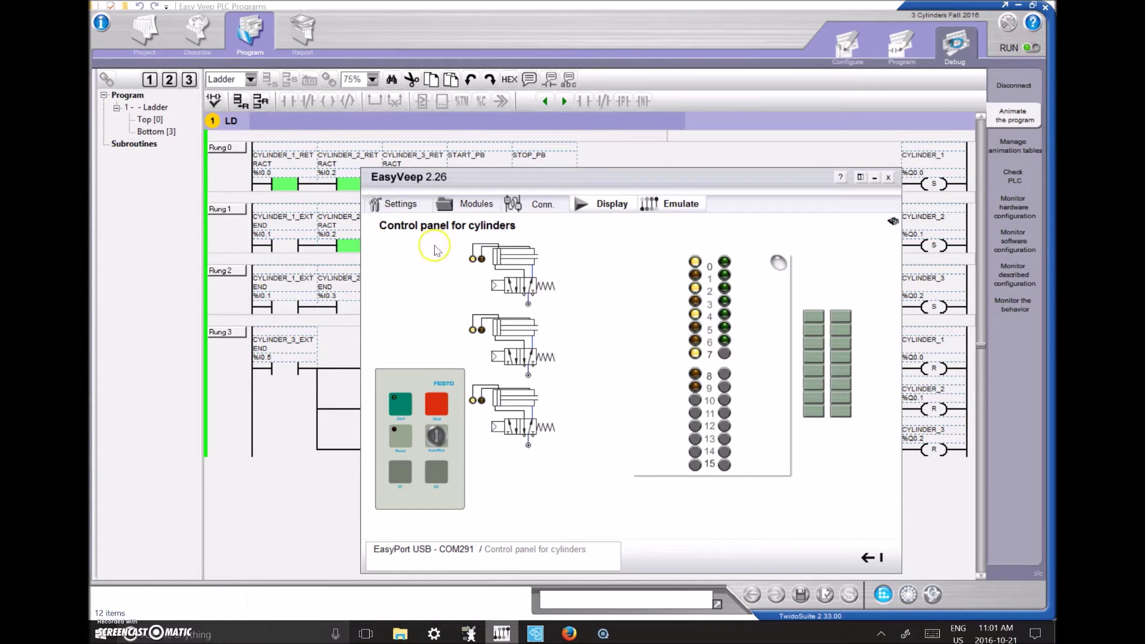
{"action": "left_click", "coordinate": [861, 178]}
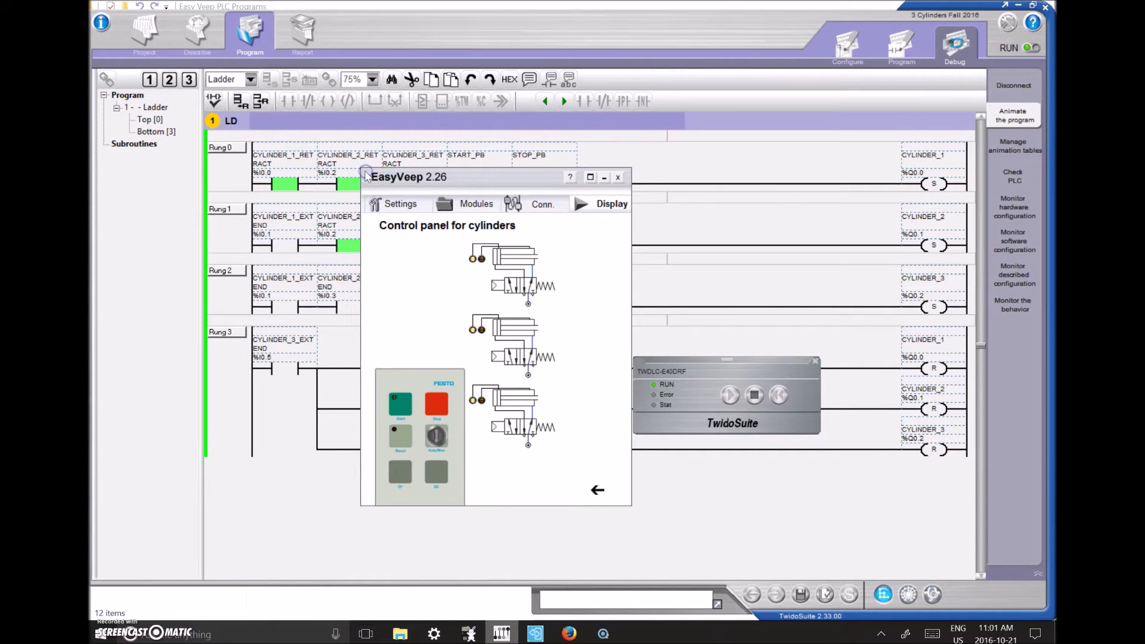
{"action": "left_click_drag", "start_coordinate": [366, 174], "coordinate": [581, 209]}
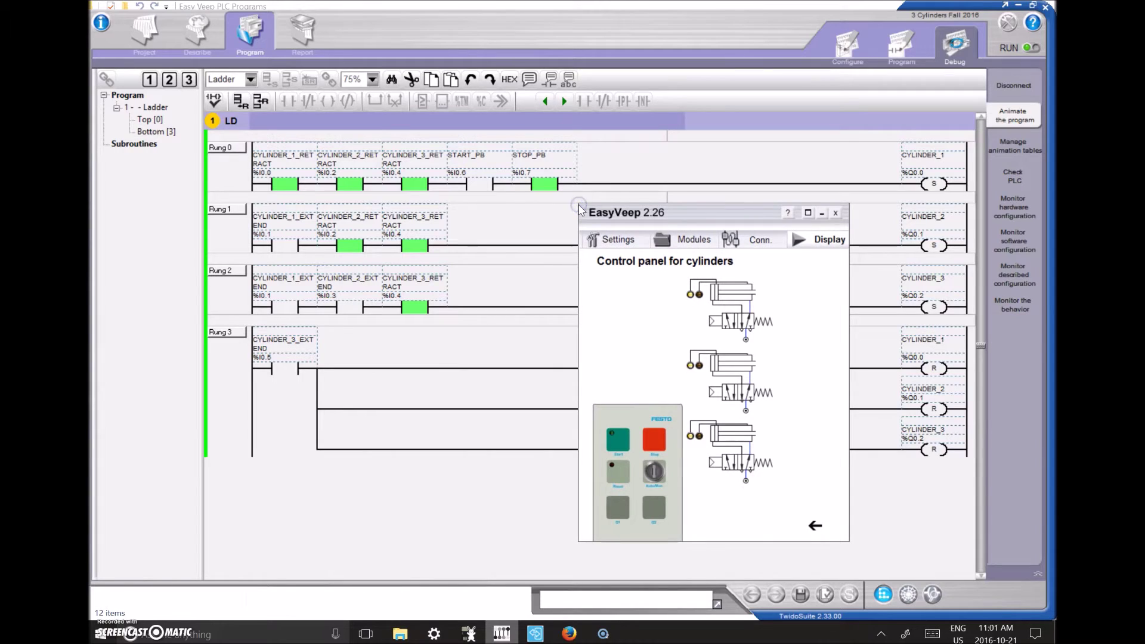
- Press and release the panel's Stop button, then press Start to extend all three cylinders in sequence
{"action": "left_click", "coordinate": [660, 442]}
{"action": "left_click", "coordinate": [661, 444]}
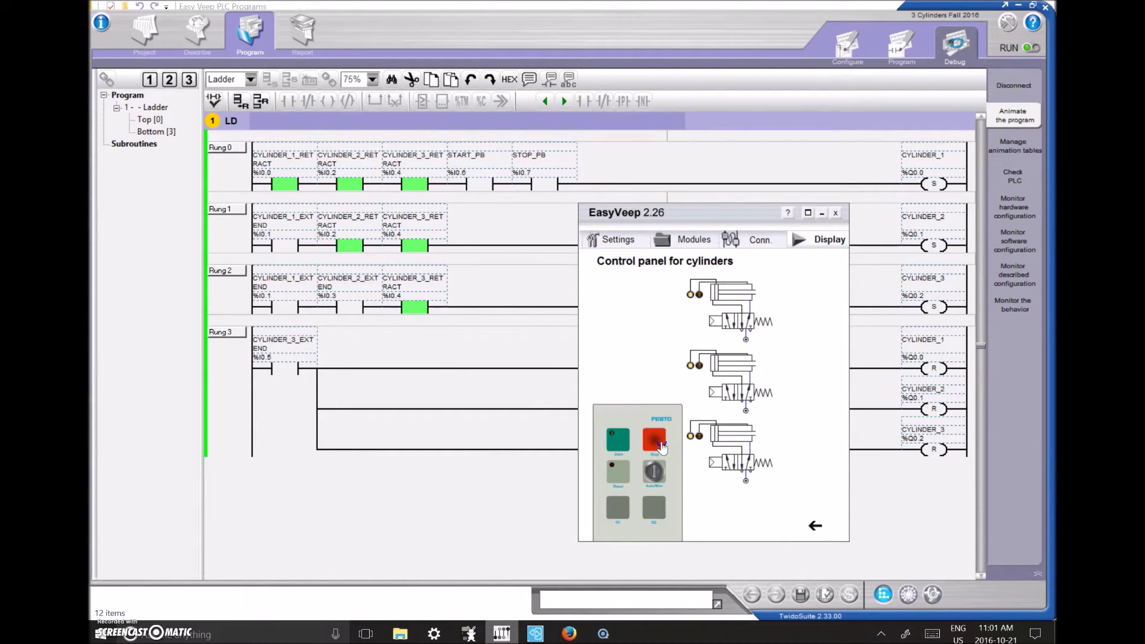
{"action": "left_click", "coordinate": [661, 444]}
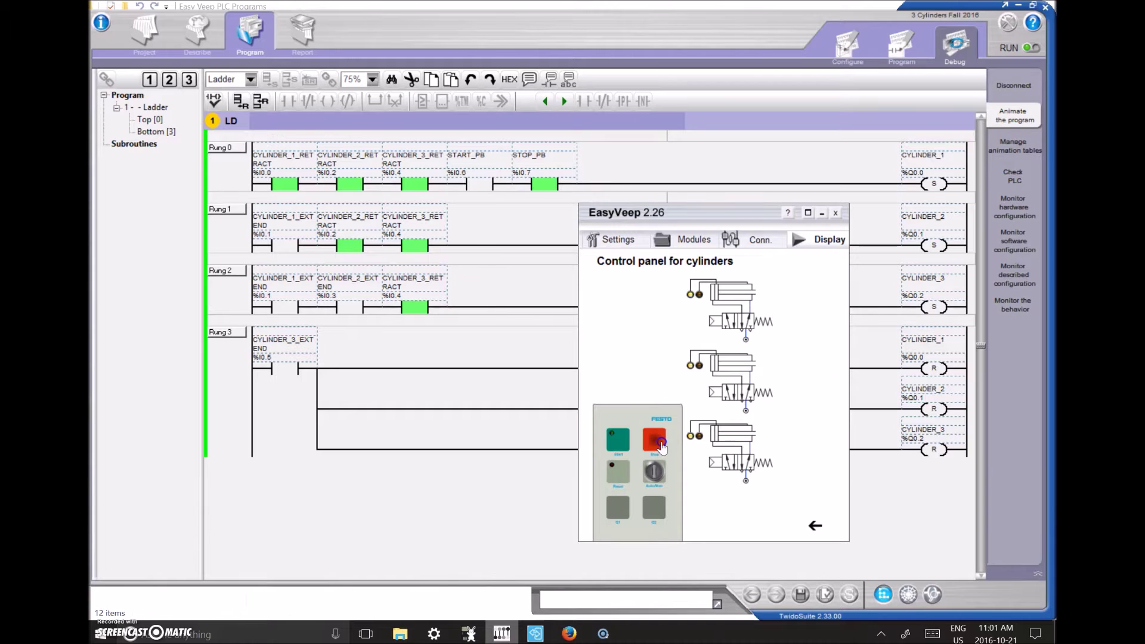
{"action": "left_click", "coordinate": [618, 441]}
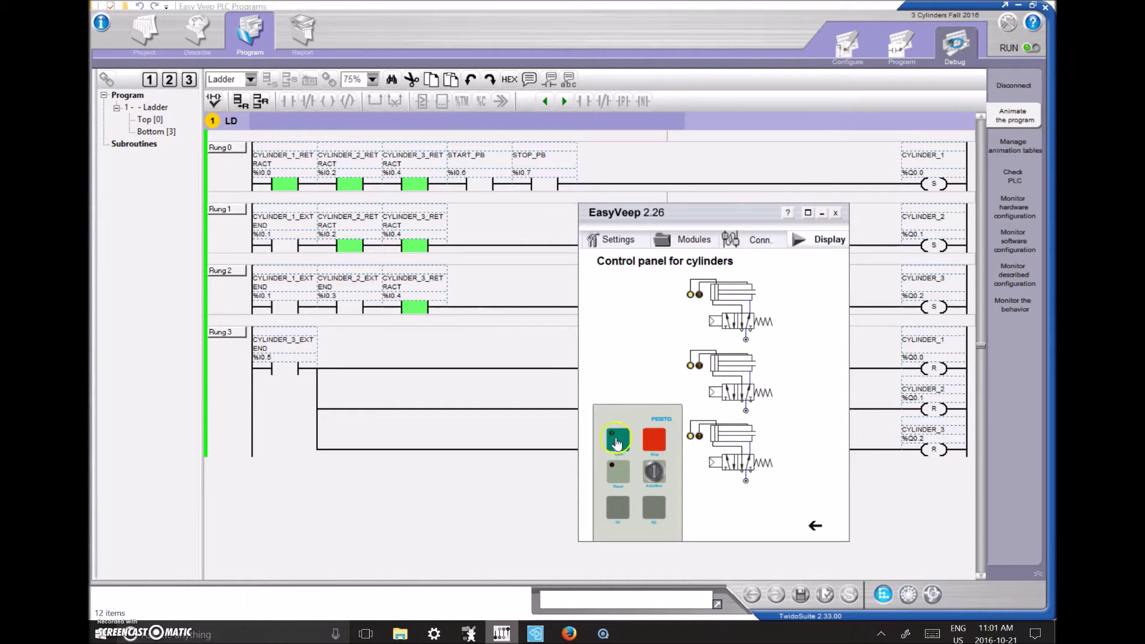
{"action": "left_click", "coordinate": [617, 442]}
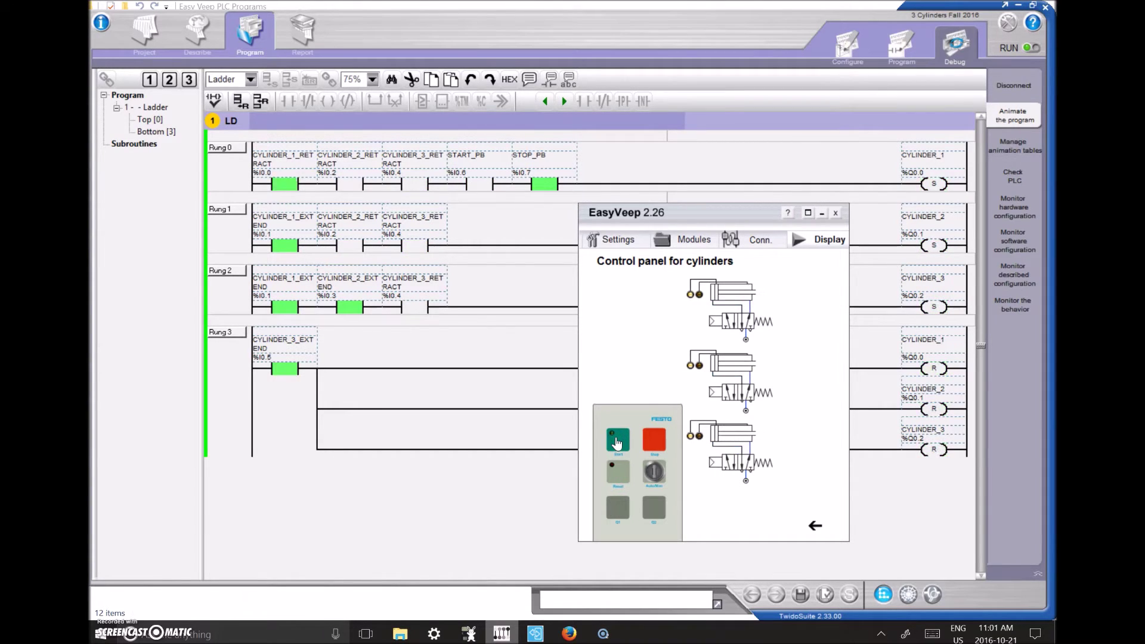
- Step through the Settings, Modules and Conn. pages, return to Display, and restart output emulation
{"action": "left_click", "coordinate": [615, 245]}
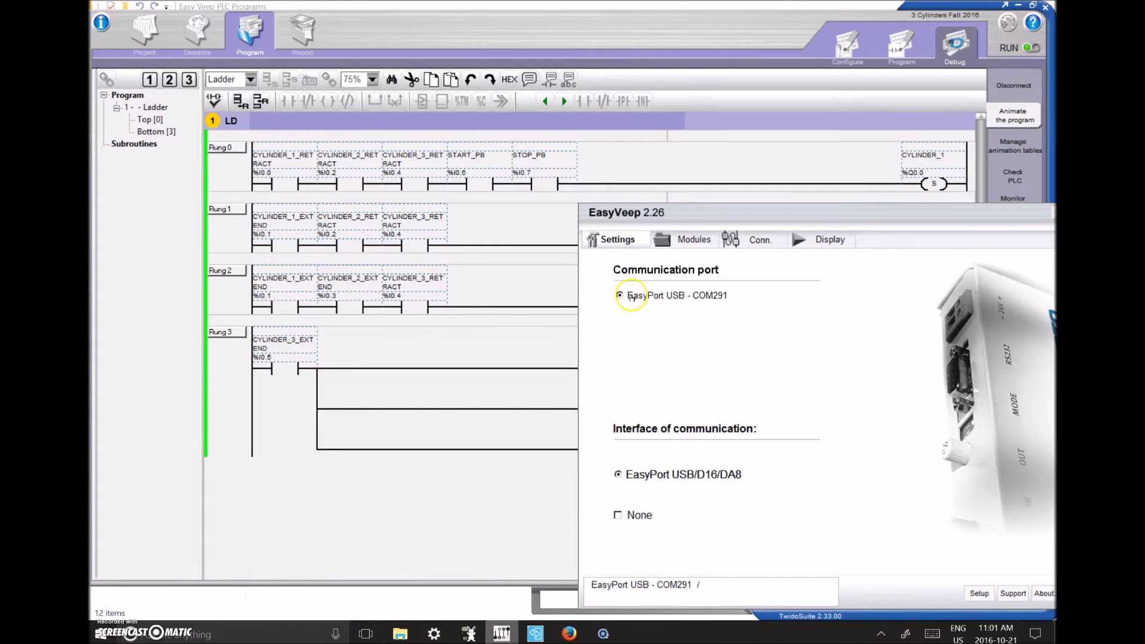
{"action": "left_click", "coordinate": [683, 241]}
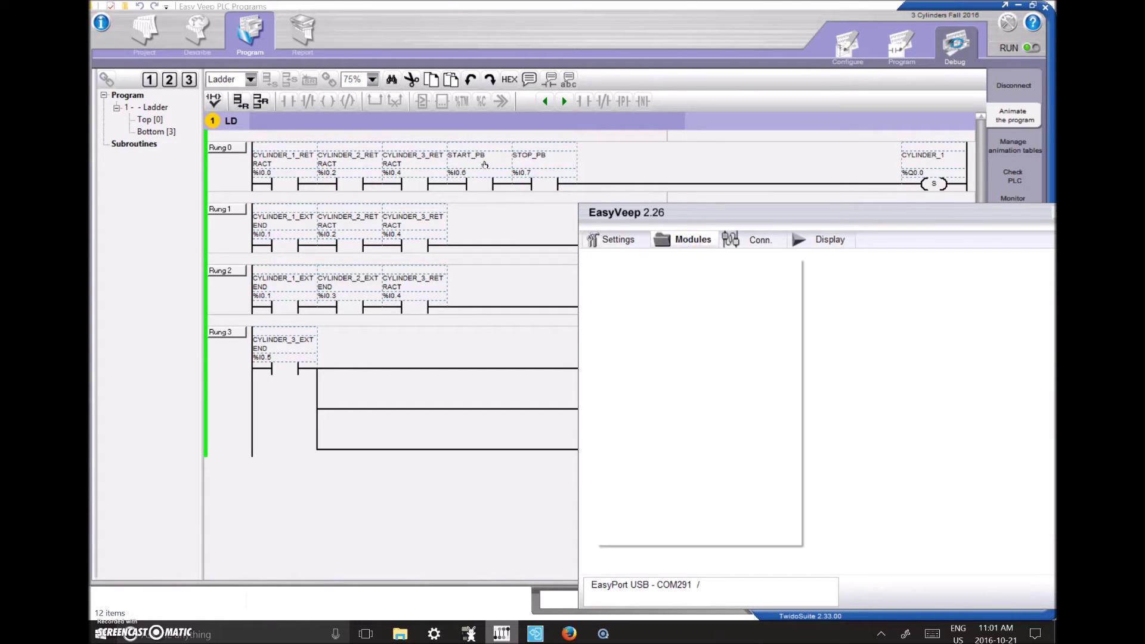
{"action": "left_click", "coordinate": [769, 241]}
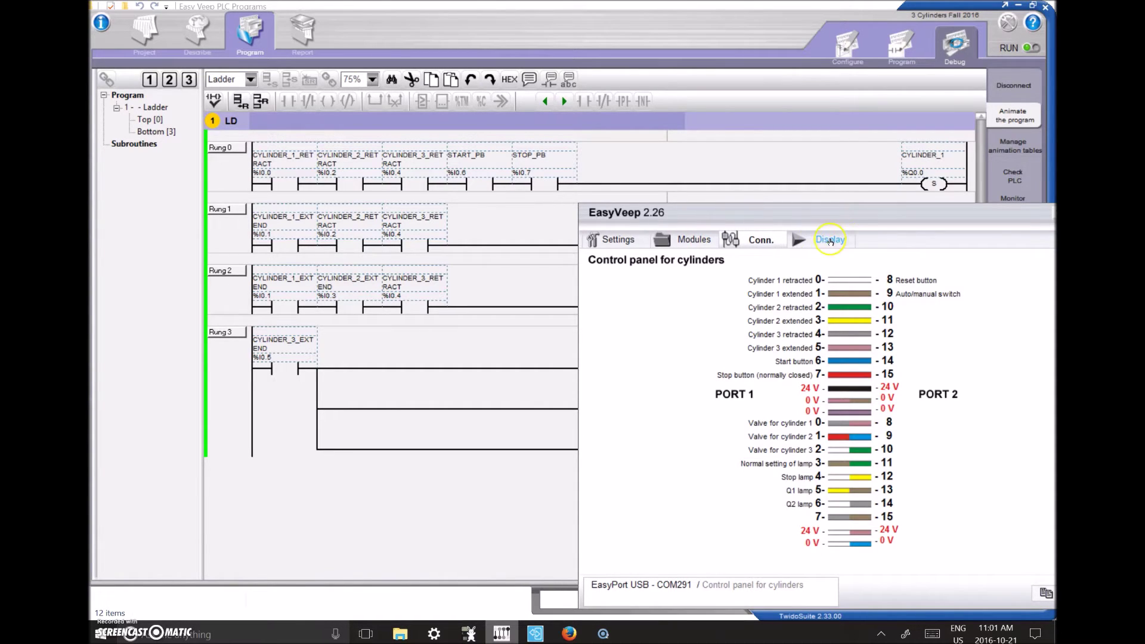
{"action": "left_click", "coordinate": [830, 240]}
{"action": "left_click", "coordinate": [901, 239]}
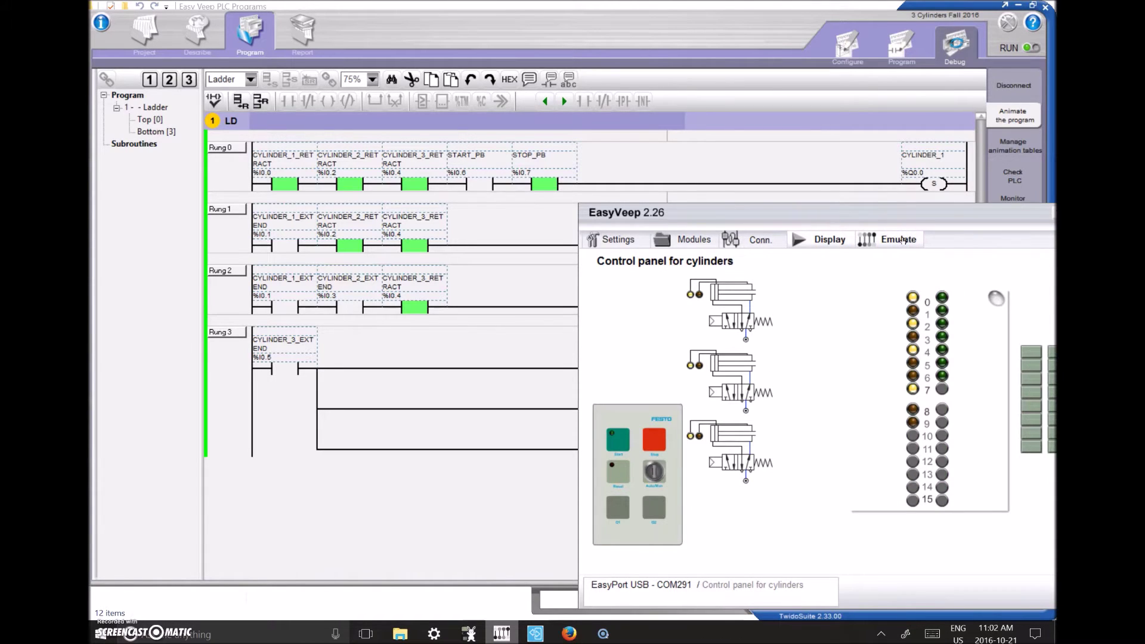